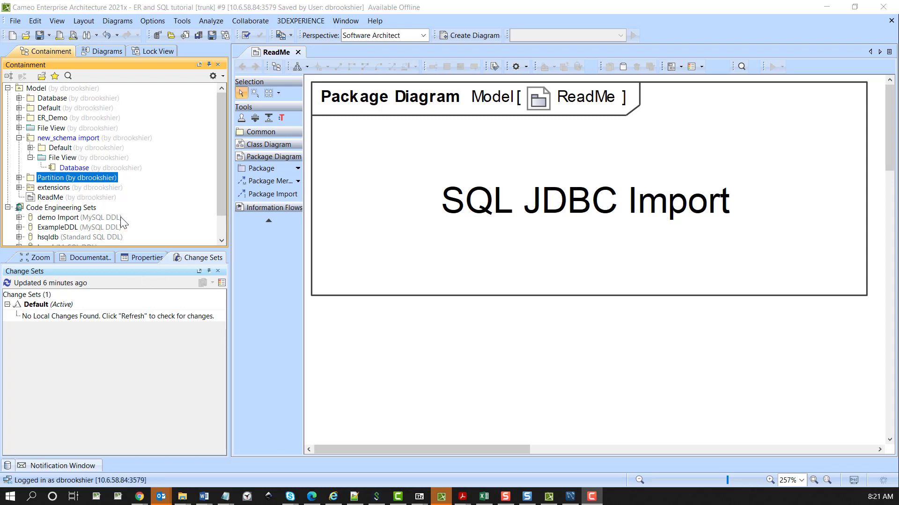
Review the demo Import set's database reverse properties and the new_schema tables in MySQL Workbench, then accept the set's properties
{"action": "left_click", "coordinate": [76, 217]}
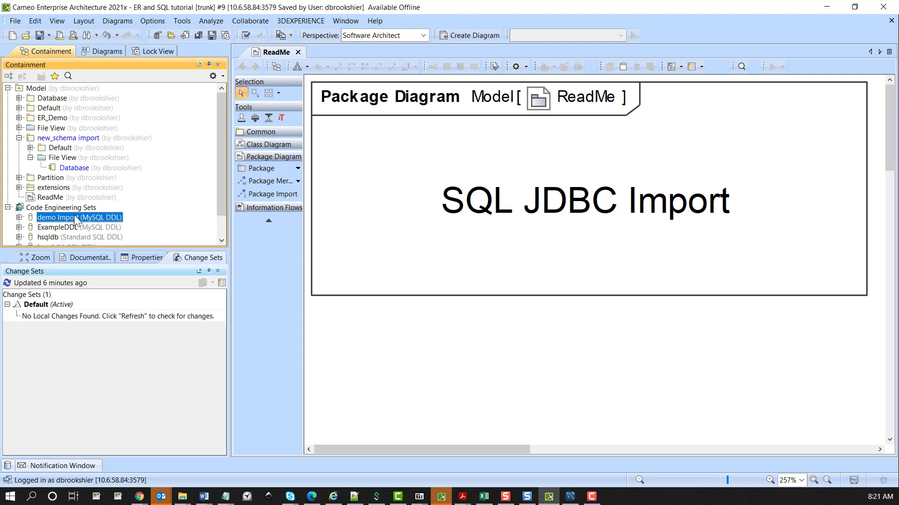
{"action": "double_click", "coordinate": [75, 217]}
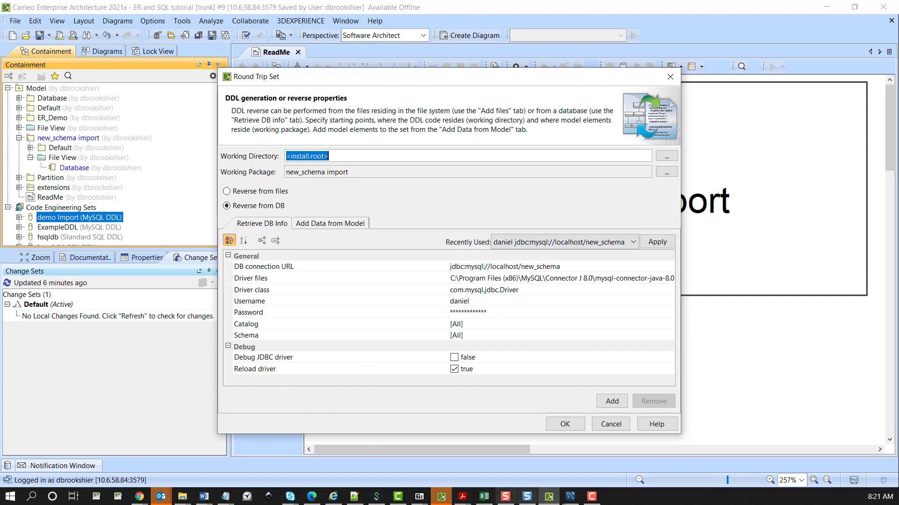
{"action": "left_click", "coordinate": [570, 497]}
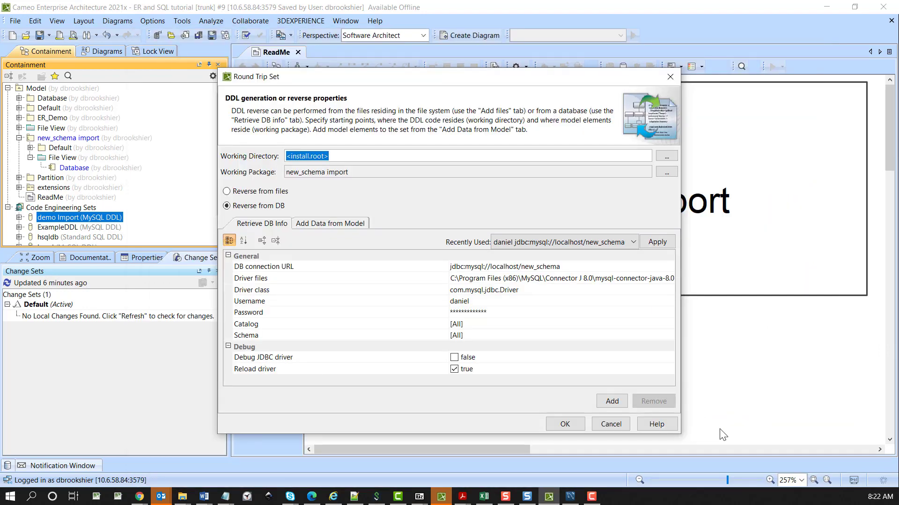
{"action": "left_click", "coordinate": [566, 425]}
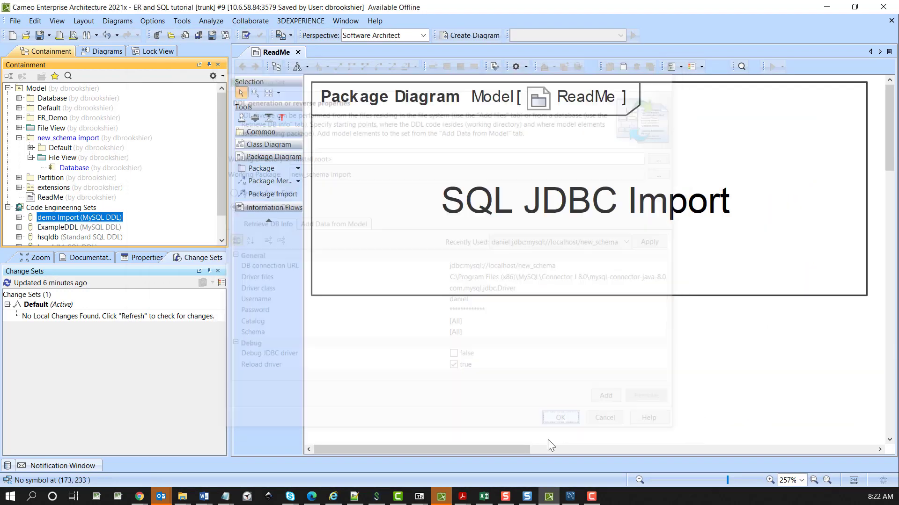
{"action": "left_click", "coordinate": [64, 209]}
{"action": "right_click", "coordinate": [64, 208]}
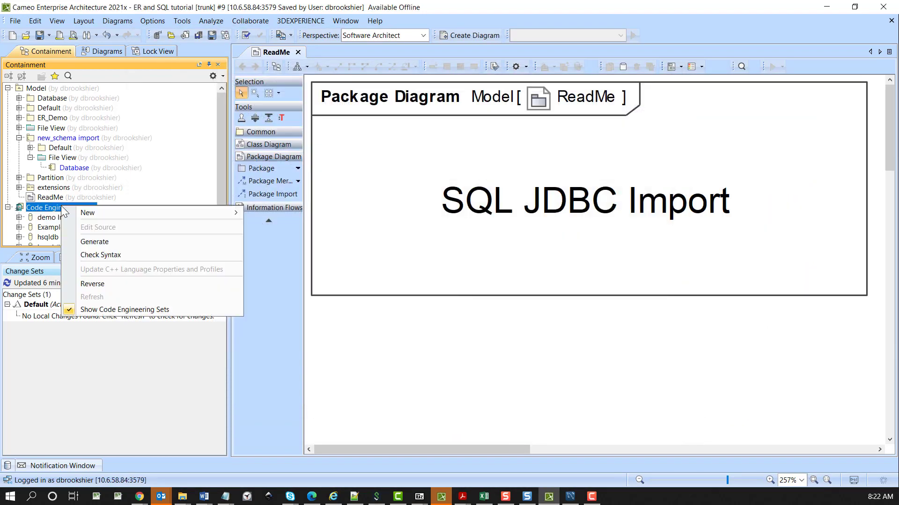
{"action": "key", "text": "Escape"}
Reverse engineer the demo Import set, visualizing the reversed model in a new SQL diagram owned by the new_schema import package
{"action": "right_click", "coordinate": [44, 218]}
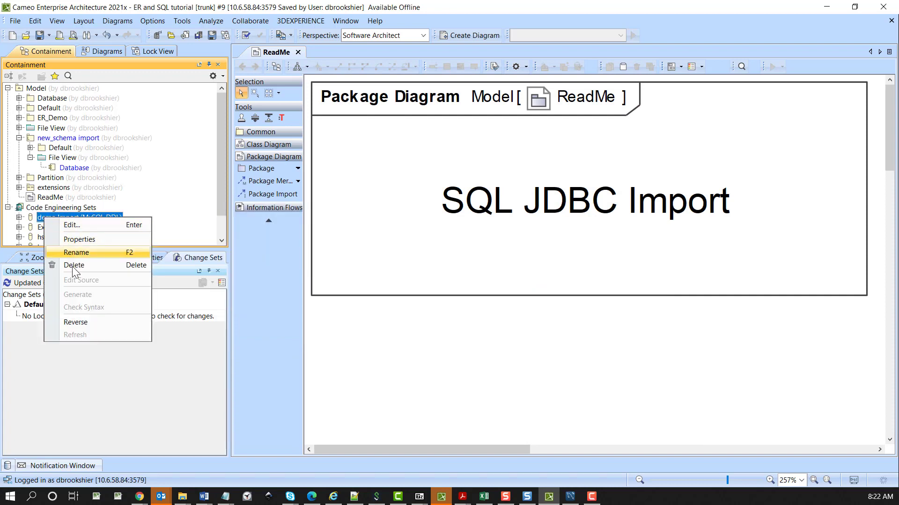
{"action": "left_click", "coordinate": [74, 322]}
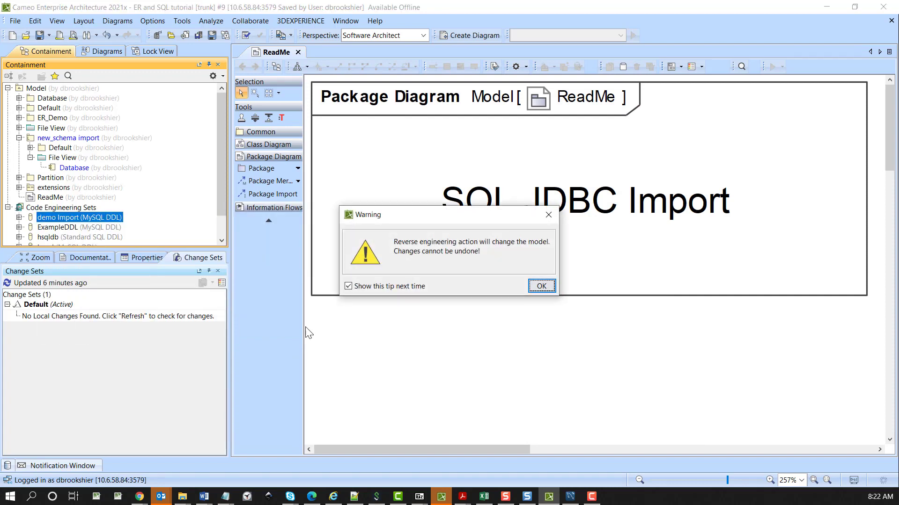
{"action": "left_click", "coordinate": [540, 288]}
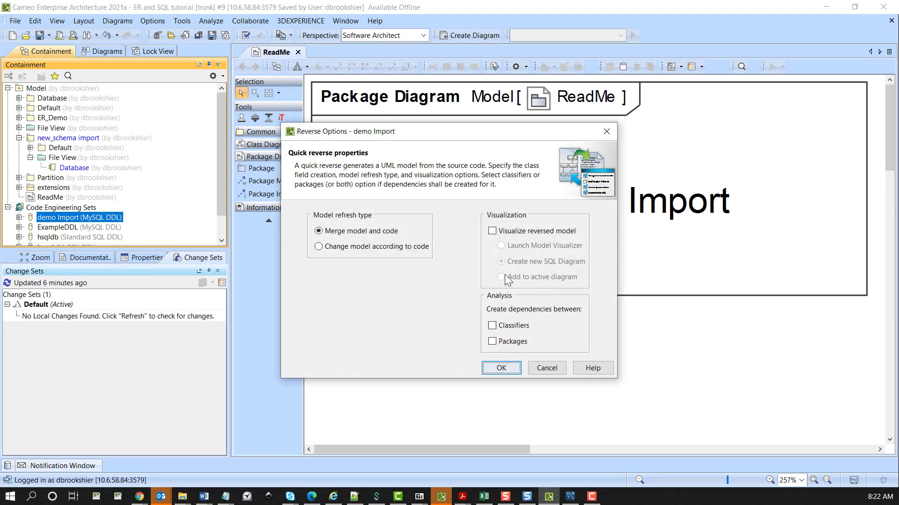
{"action": "left_click", "coordinate": [492, 232]}
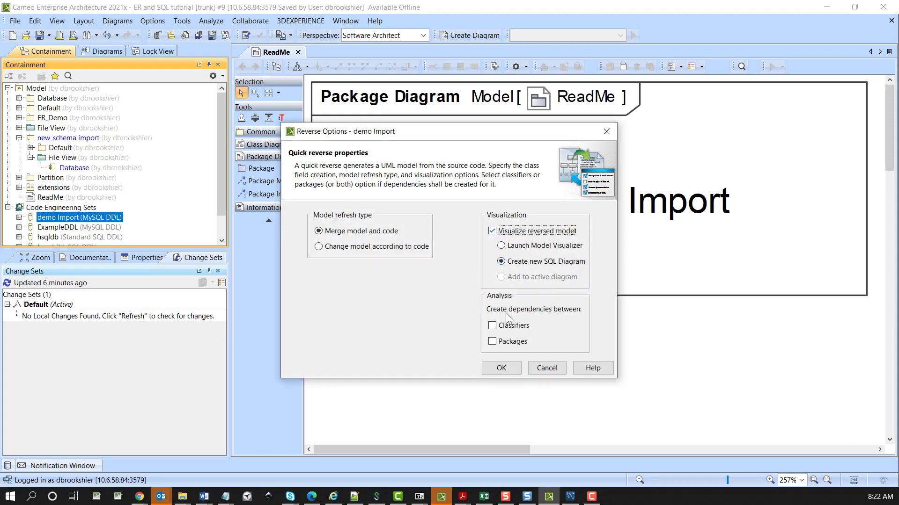
{"action": "left_click", "coordinate": [497, 368]}
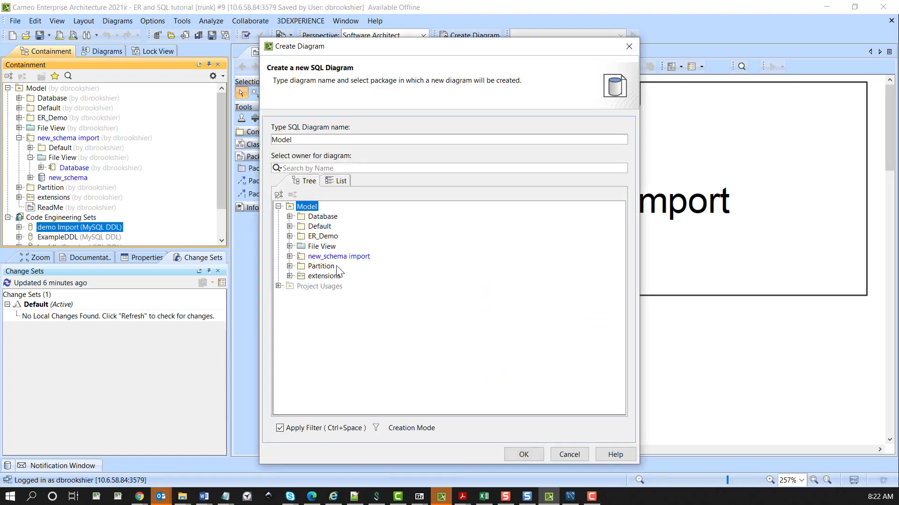
{"action": "left_click", "coordinate": [339, 256]}
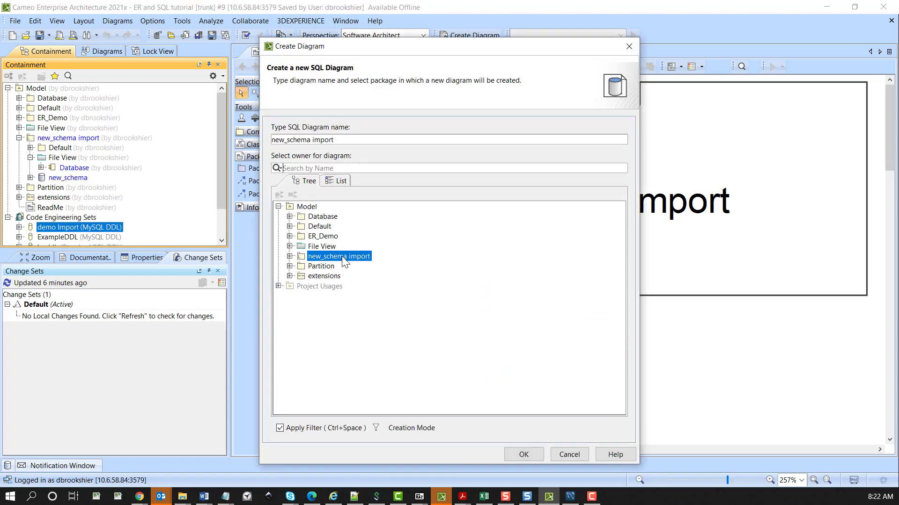
{"action": "left_click", "coordinate": [524, 455]}
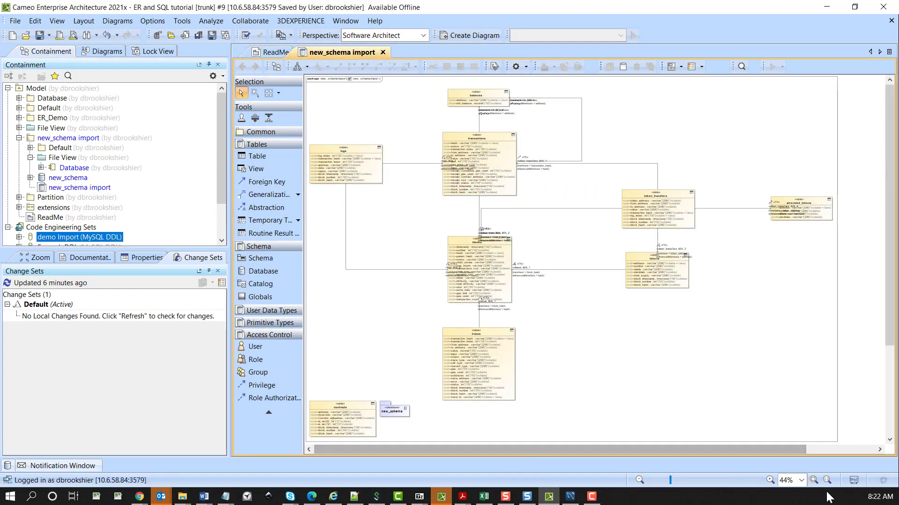
Move the traces key's «FK» label and the logs key's members text and «FK» label clear of the blocks table
{"action": "left_click", "coordinate": [770, 481]}
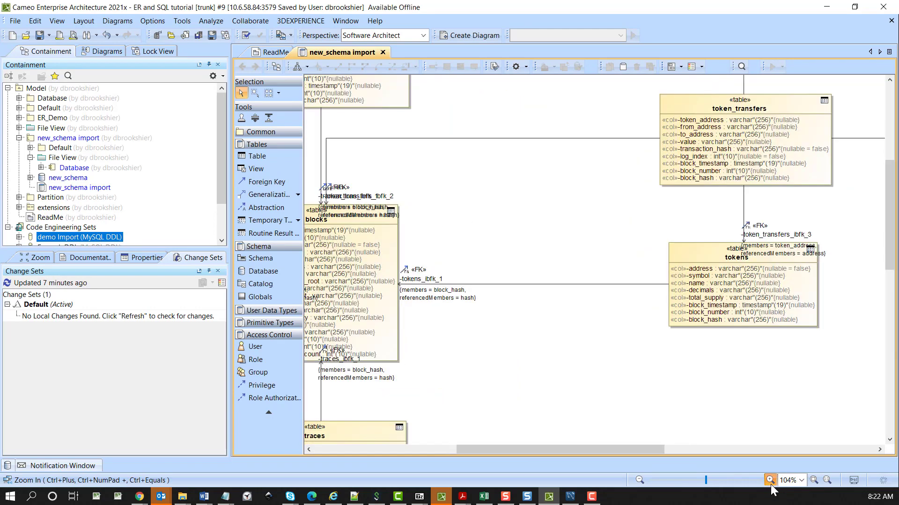
{"action": "left_click", "coordinate": [770, 482]}
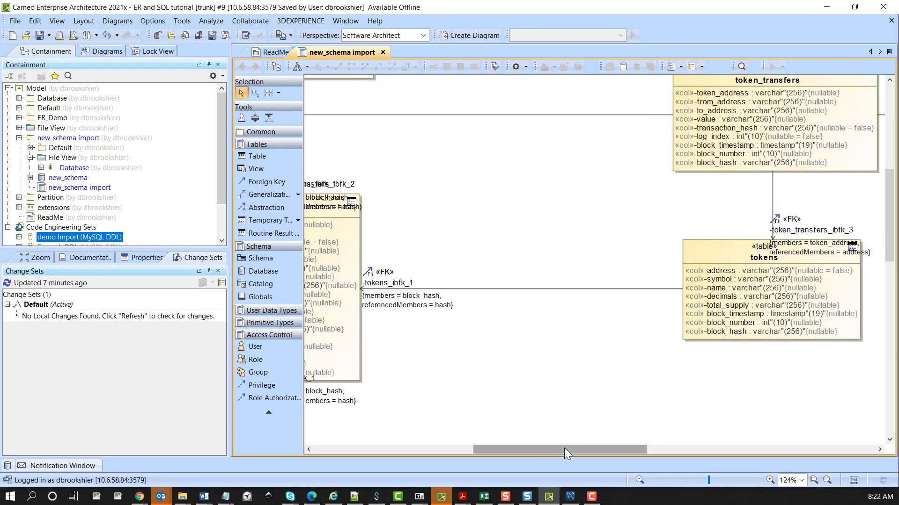
{"action": "left_click_drag", "start_coordinate": [564, 448], "coordinate": [480, 450]}
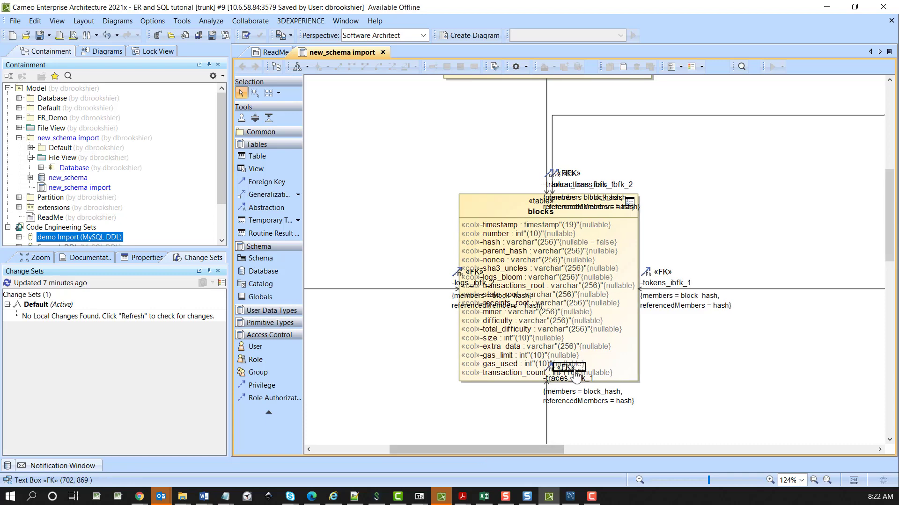
{"action": "left_click_drag", "start_coordinate": [576, 377], "coordinate": [660, 389]}
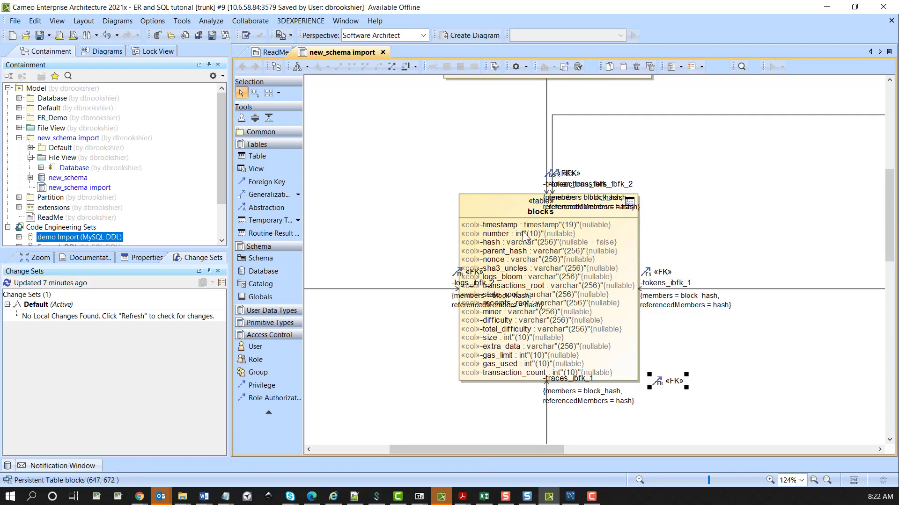
{"action": "left_click_drag", "start_coordinate": [478, 308], "coordinate": [378, 329]}
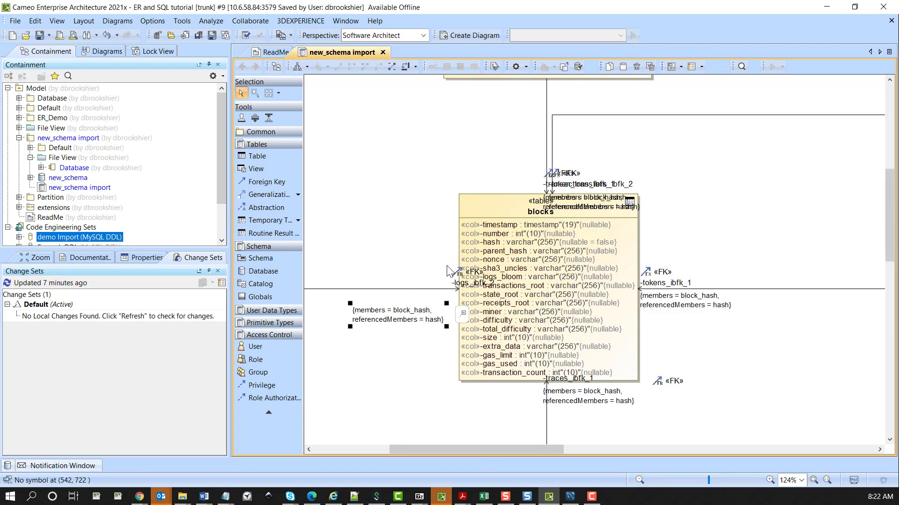
{"action": "left_click", "coordinate": [457, 279]}
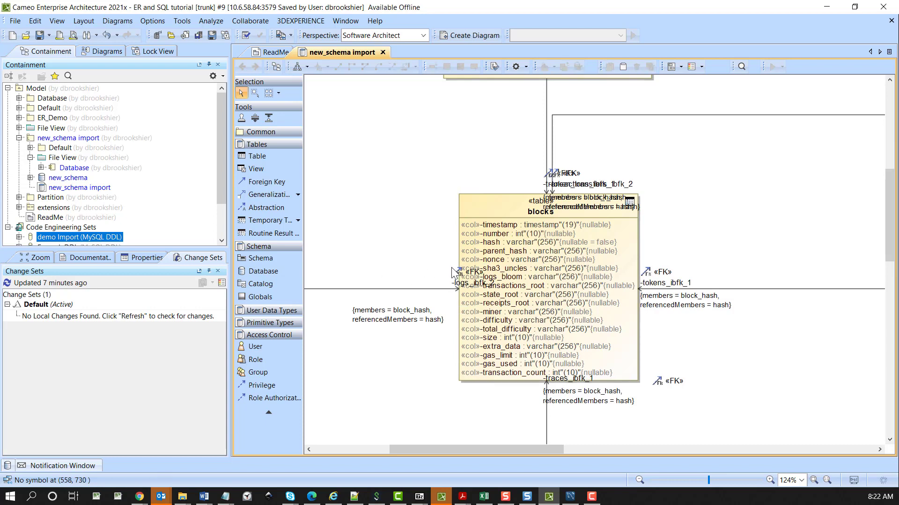
{"action": "left_click_drag", "start_coordinate": [465, 282], "coordinate": [408, 286]}
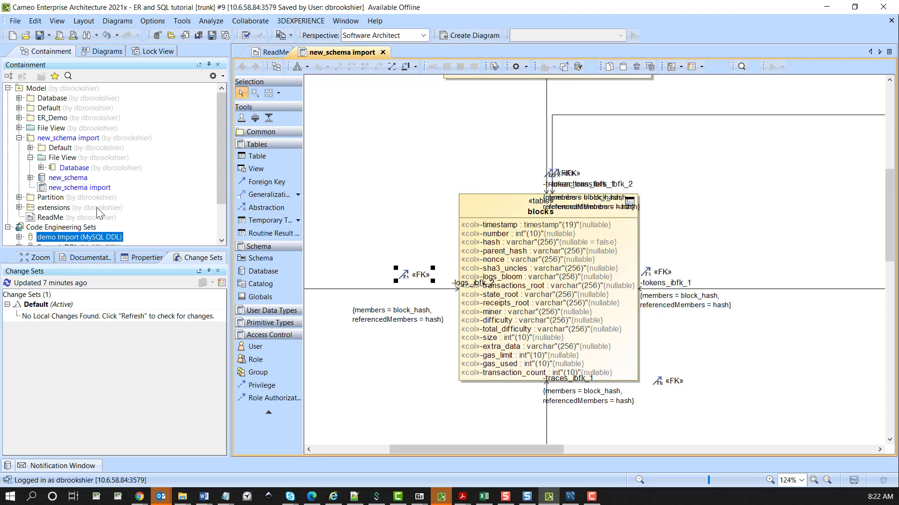
Examine the decimal, int, timestamp and varchar data types in the Default package of new_schema import
{"action": "left_click", "coordinate": [30, 148]}
{"action": "left_click", "coordinate": [60, 149]}
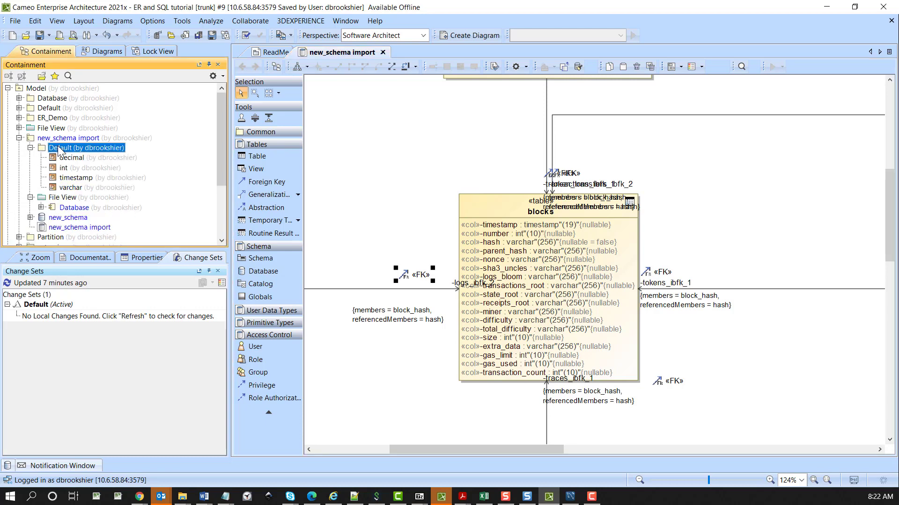
{"action": "left_click", "coordinate": [68, 158]}
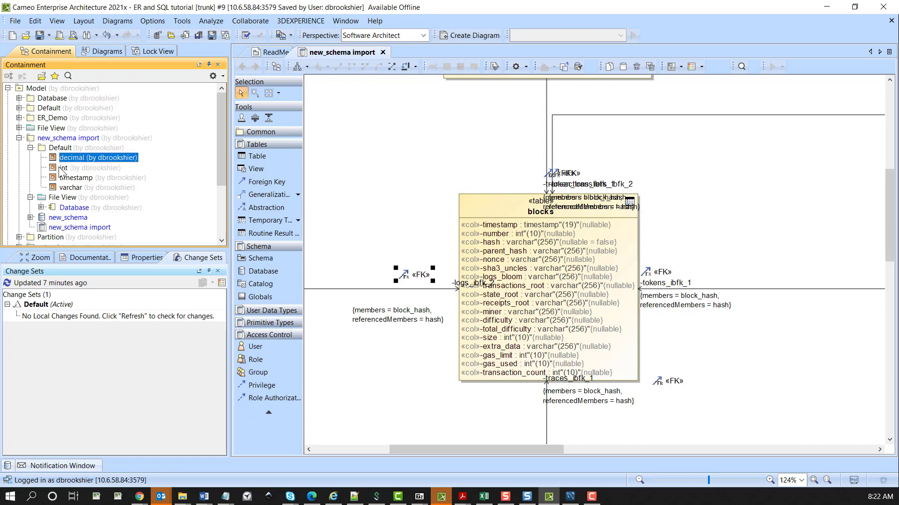
{"action": "left_click", "coordinate": [64, 168]}
{"action": "left_click", "coordinate": [58, 178]}
{"action": "left_click", "coordinate": [57, 188]}
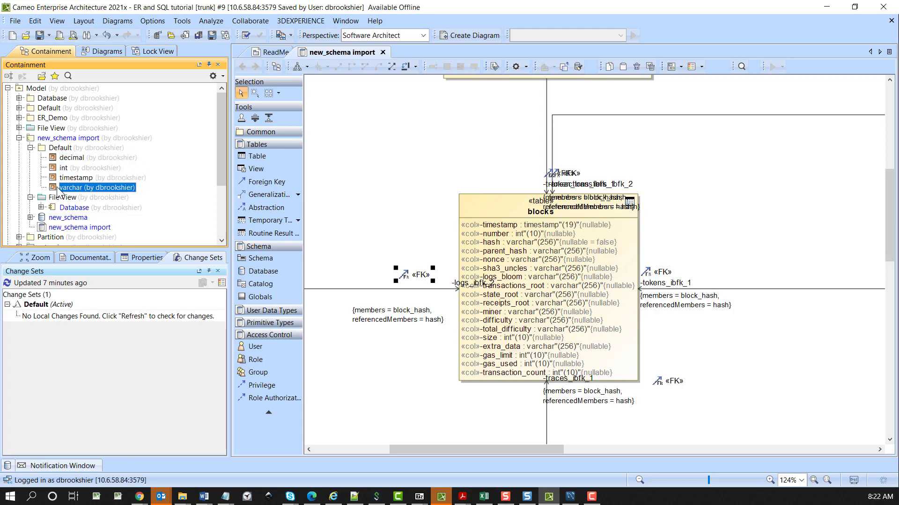
{"action": "left_click", "coordinate": [66, 158]}
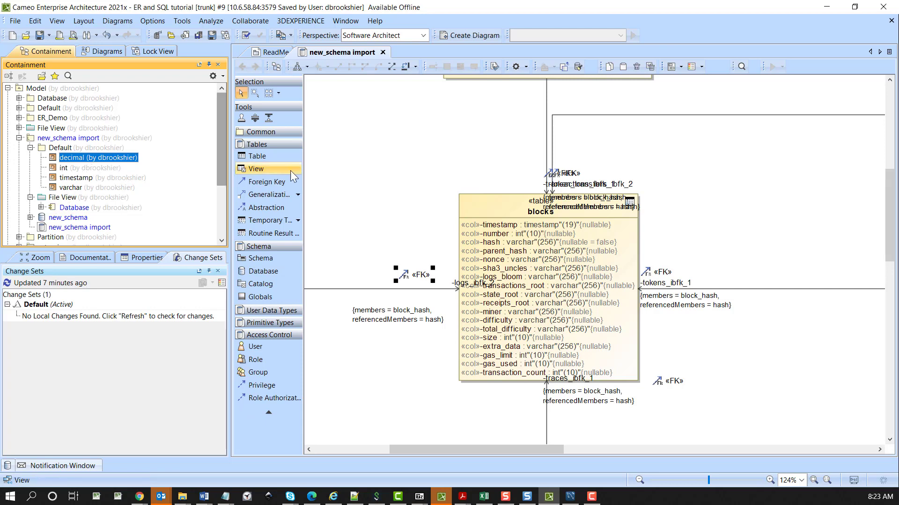
{"action": "left_click", "coordinate": [421, 174]}
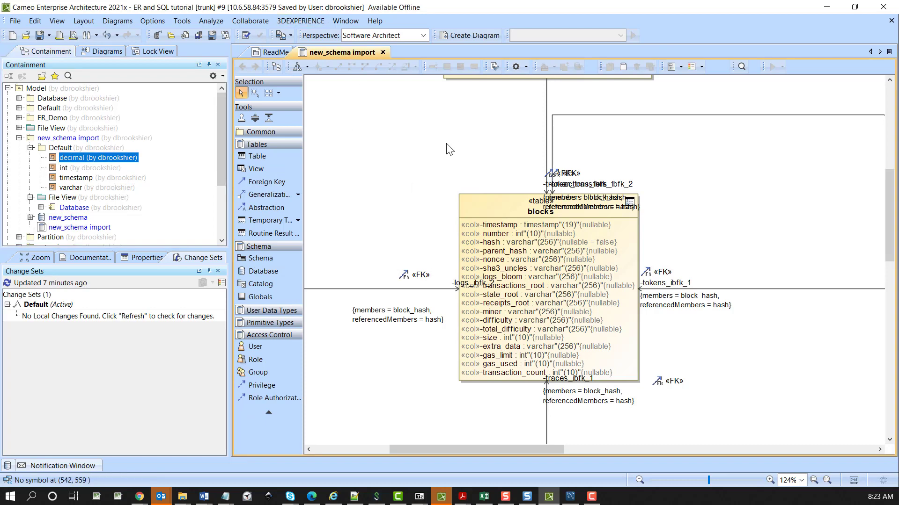
Commit the project changes to the server with the comment "Pre change"
{"action": "left_click", "coordinate": [246, 20]}
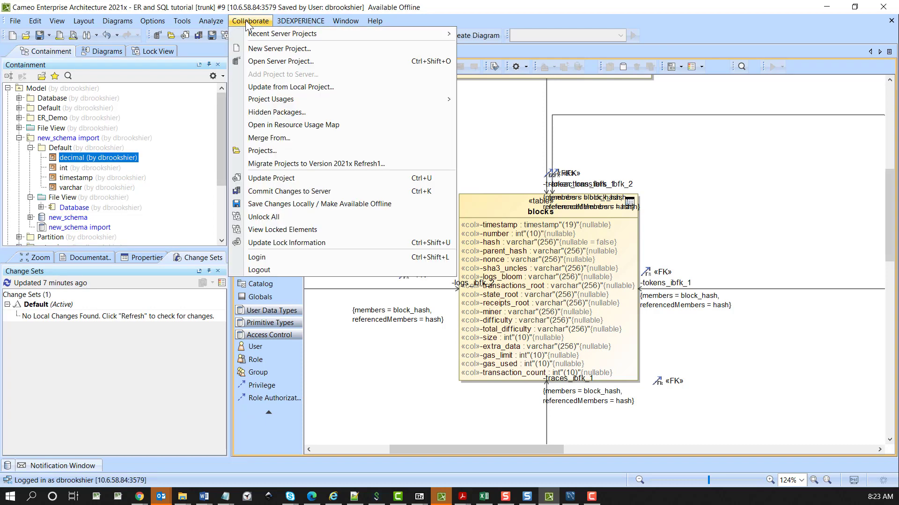
{"action": "mouse_move", "coordinate": [311, 100]}
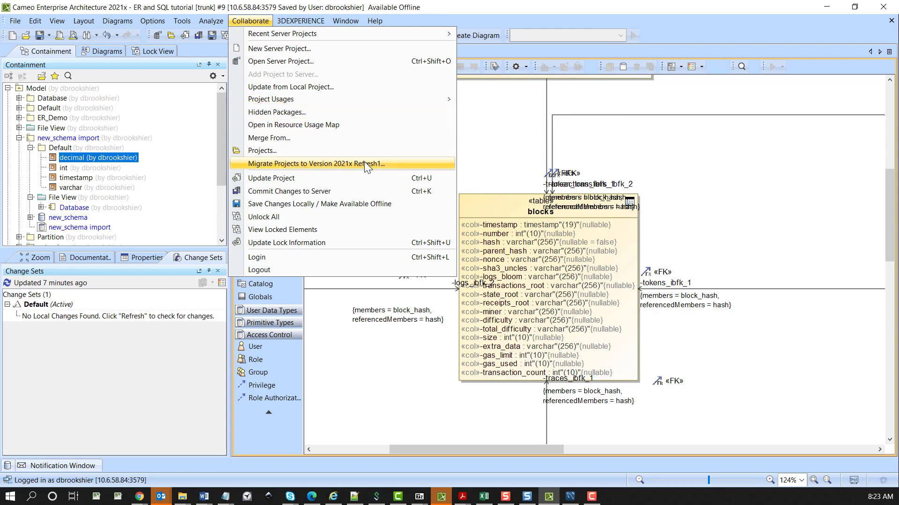
{"action": "left_click", "coordinate": [300, 191]}
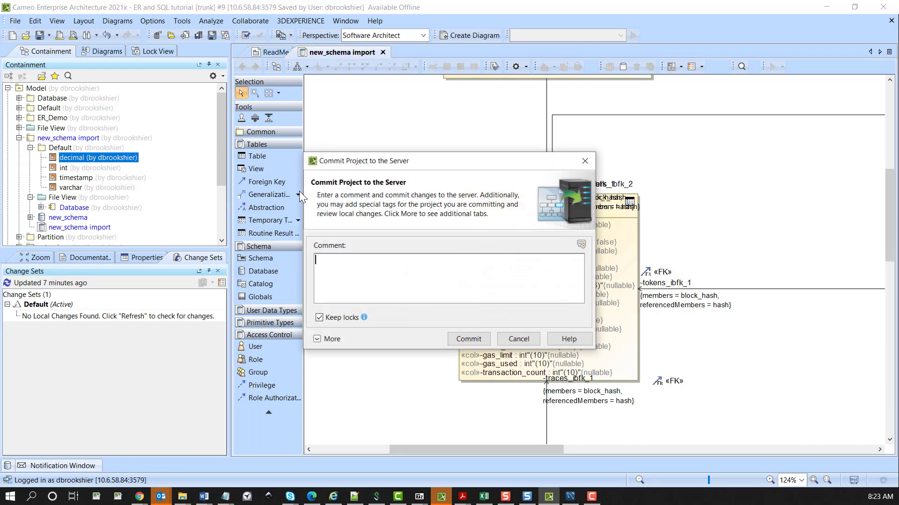
{"action": "type", "text": "Pre change"}
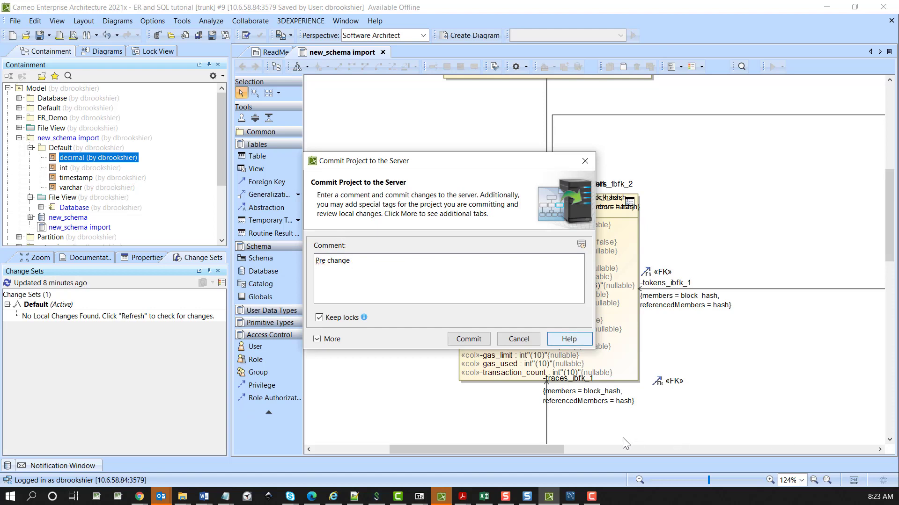
{"action": "left_click", "coordinate": [466, 337]}
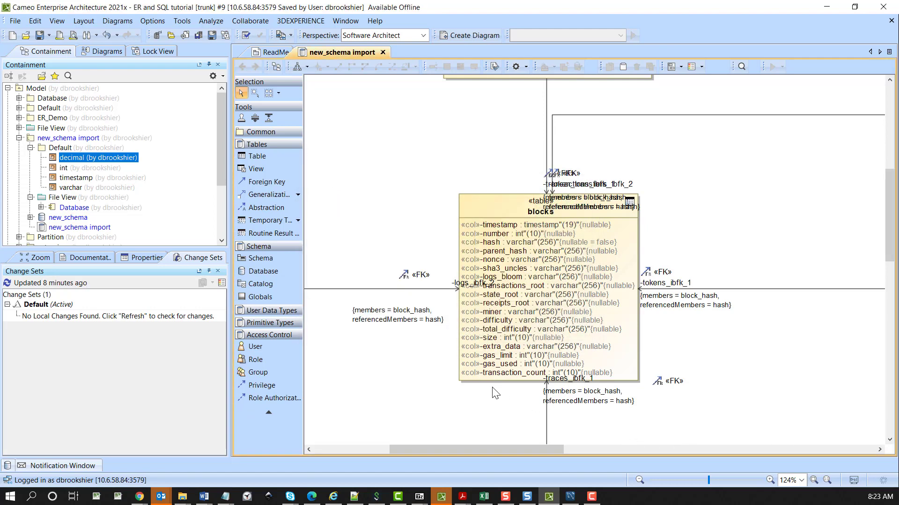
Switch to MySQL Workbench and add a column named new_column after trace_id in the traces table
{"action": "left_click", "coordinate": [571, 497]}
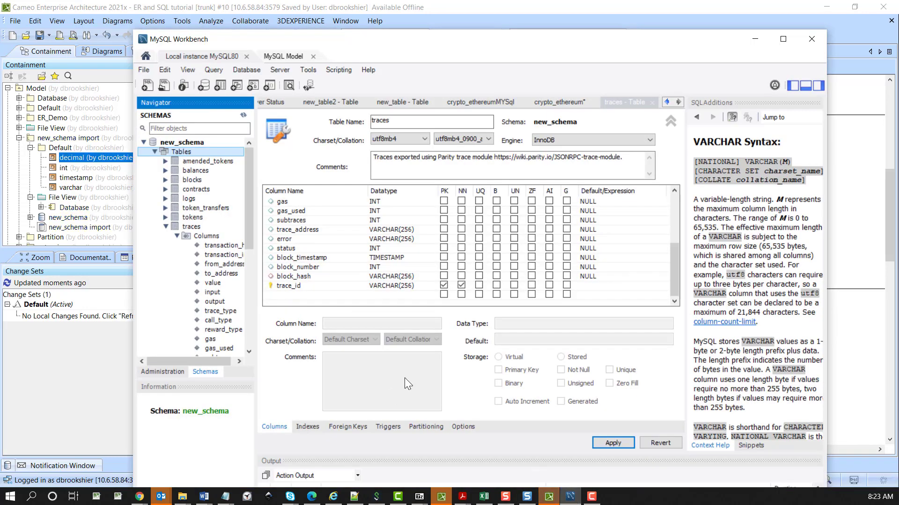
{"action": "left_click", "coordinate": [294, 294]}
{"action": "double_click", "coordinate": [293, 294]}
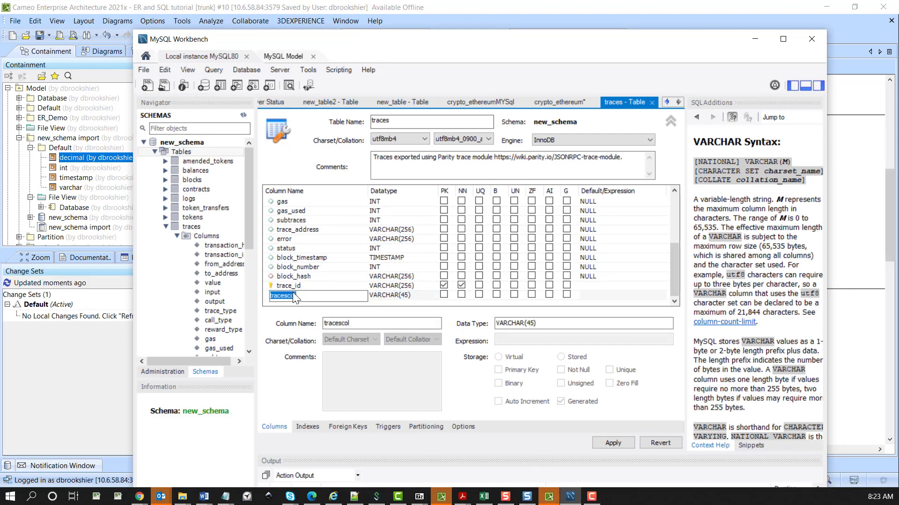
{"action": "type", "text": "new"}
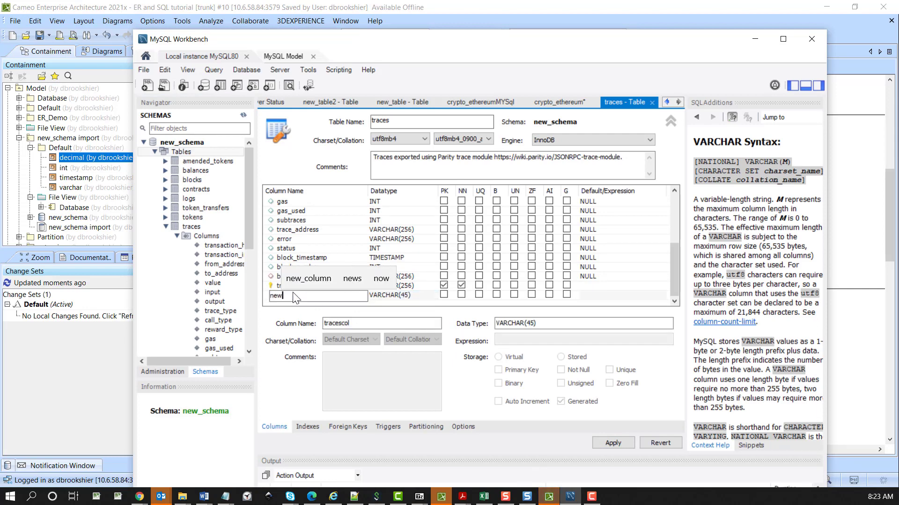
{"action": "type", "text": "_co"}
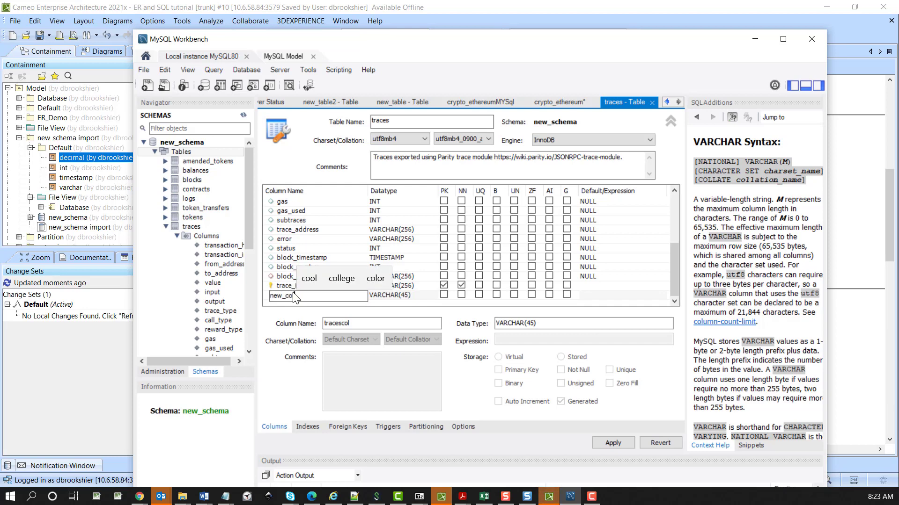
{"action": "type", "text": "lumn"}
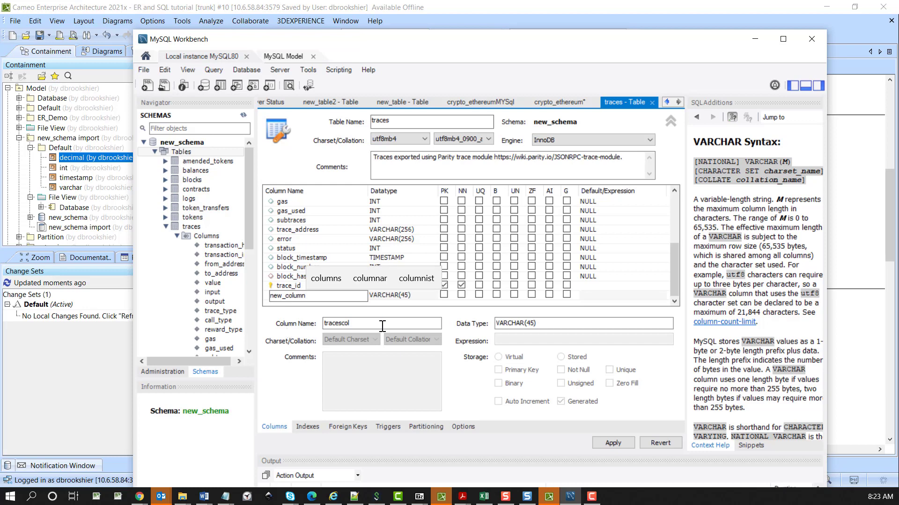
{"action": "key", "text": "Tab"}
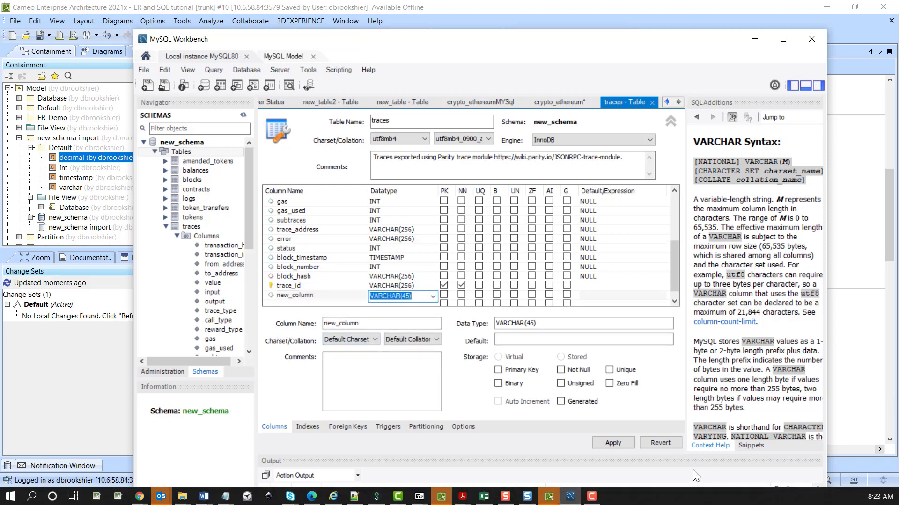
Apply the traces table alteration that adds new_column to the new_schema database
{"action": "left_click", "coordinate": [611, 447]}
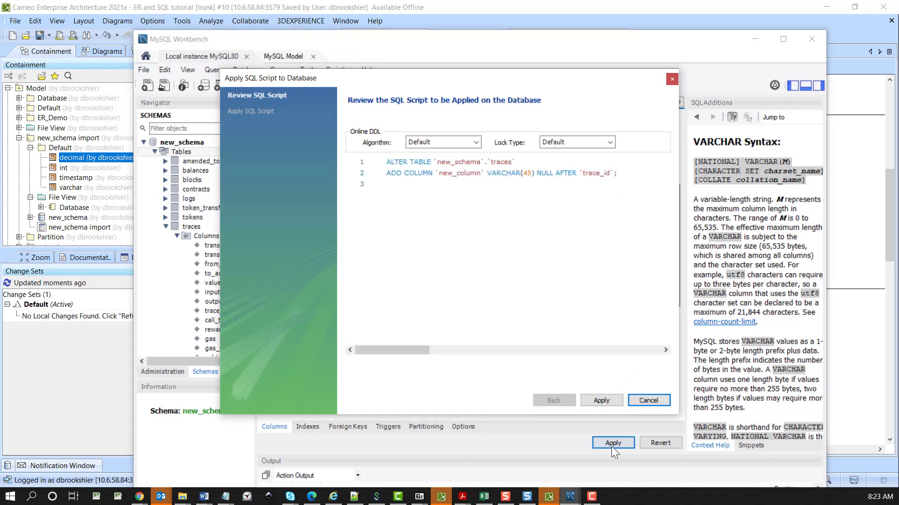
{"action": "left_click", "coordinate": [599, 401]}
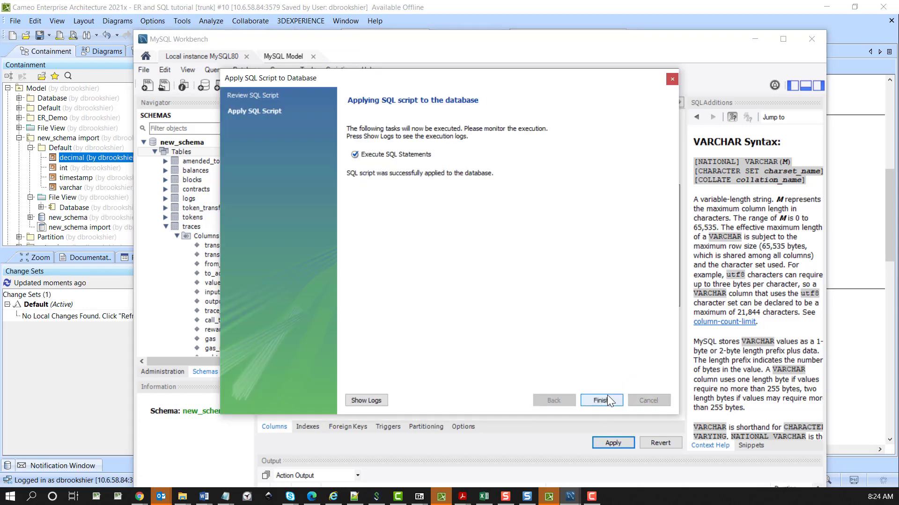
{"action": "left_click", "coordinate": [605, 400]}
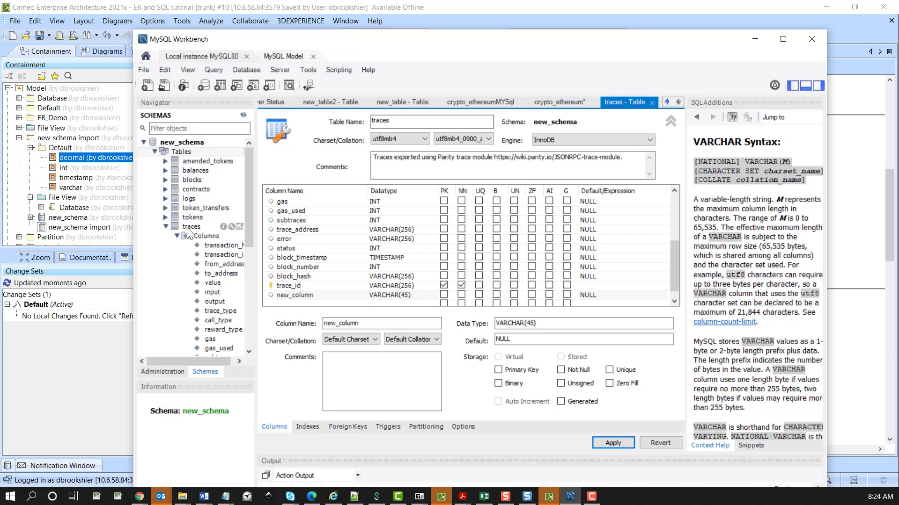
Create a table named new_table in new_schema with an INT primary key column named index, and apply it to the database
{"action": "right_click", "coordinate": [180, 153]}
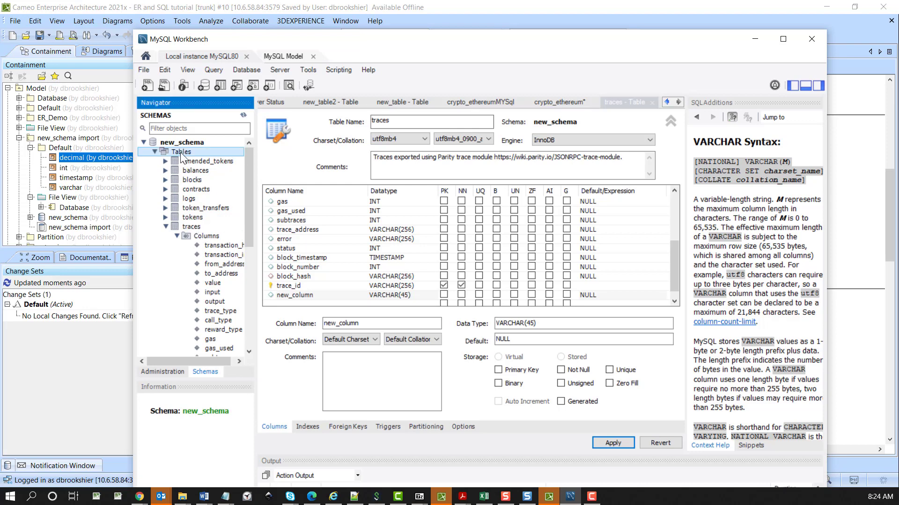
{"action": "left_click", "coordinate": [201, 158]}
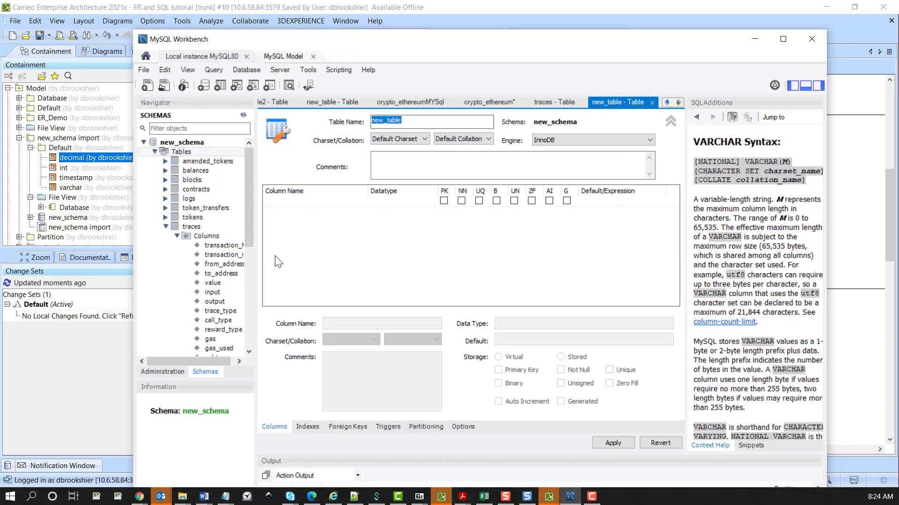
{"action": "left_click", "coordinate": [285, 205]}
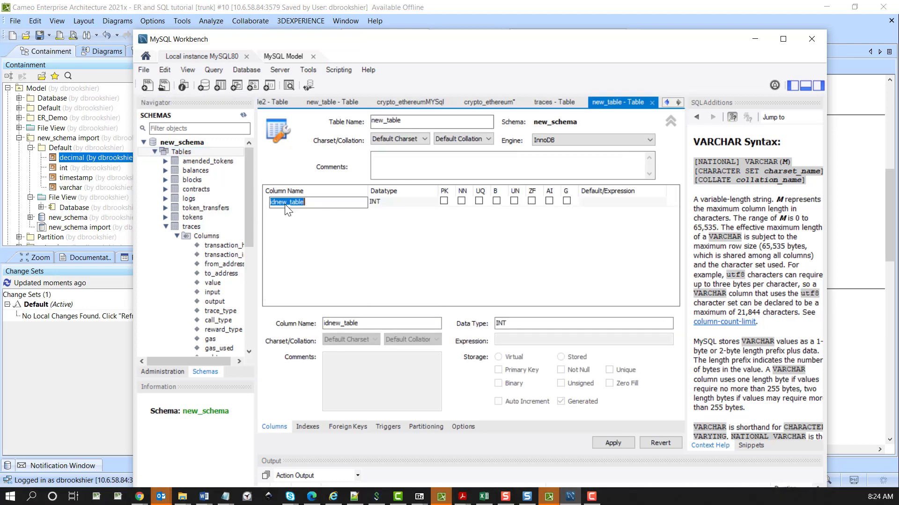
{"action": "type", "text": "indexx"}
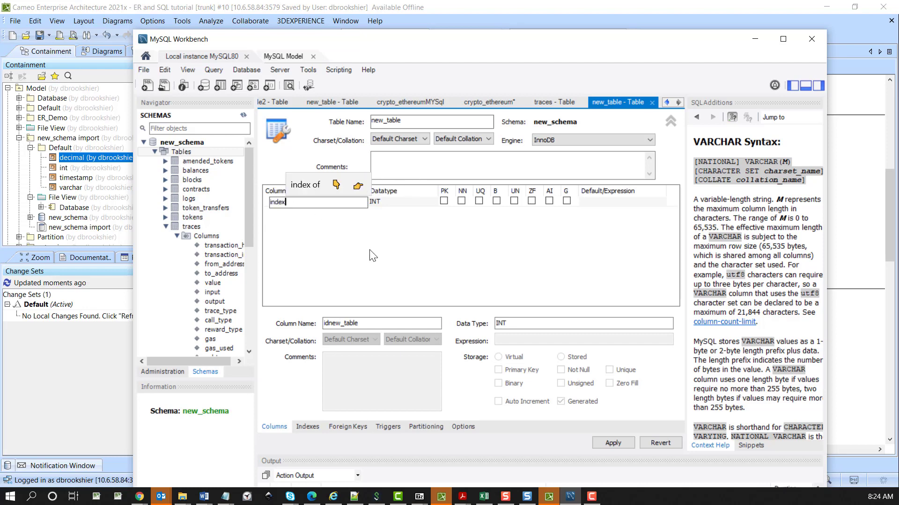
{"action": "left_click", "coordinate": [381, 261]}
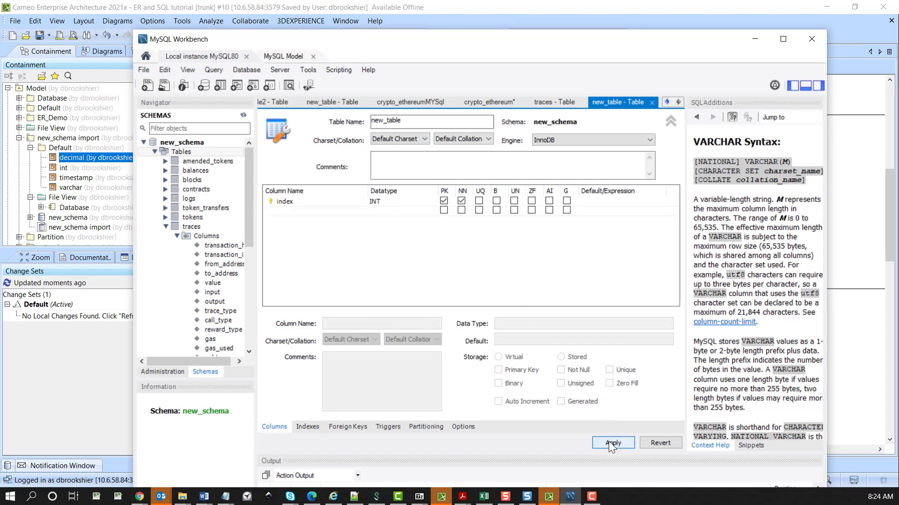
{"action": "left_click", "coordinate": [609, 441]}
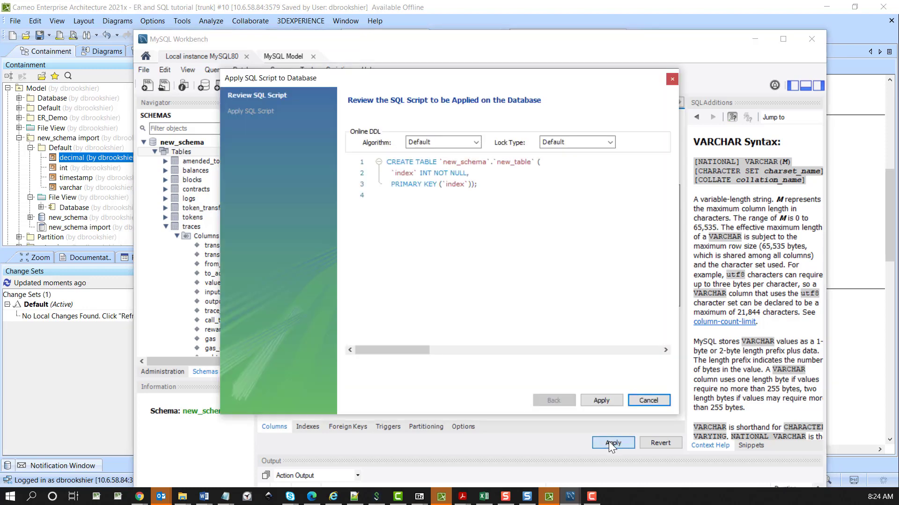
{"action": "left_click", "coordinate": [601, 402]}
{"action": "left_click", "coordinate": [600, 401]}
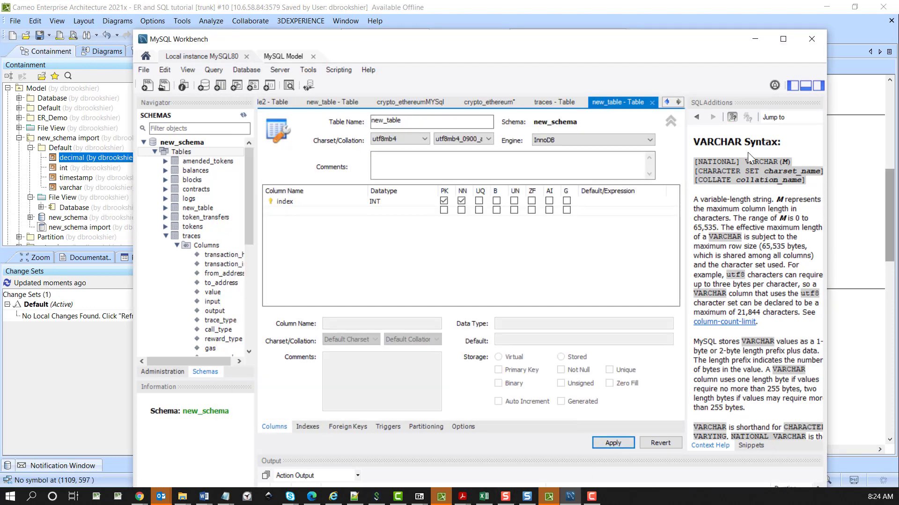
Switch to Cameo Enterprise Architecture and reverse the demo Import code engineering set, merging model and code with visualization of the reversed model off
{"action": "left_click", "coordinate": [366, 8]}
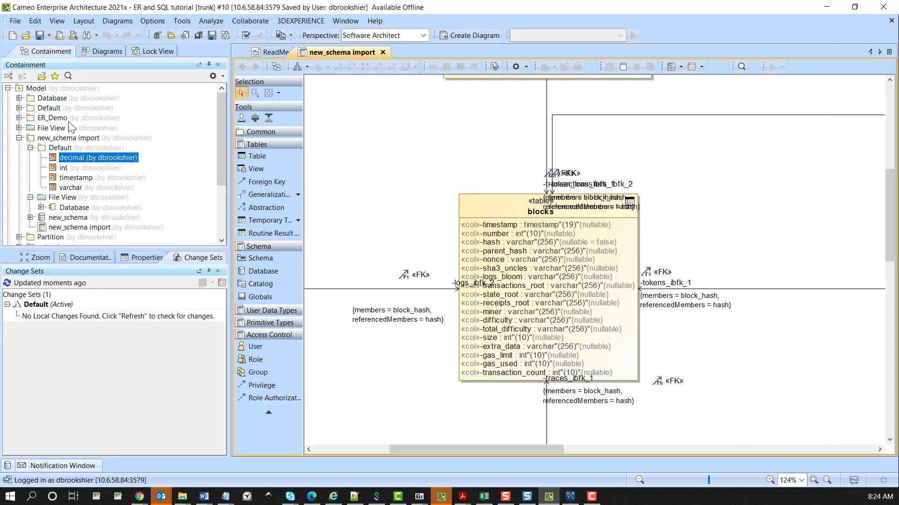
{"action": "scroll", "coordinate": [96, 192], "scroll_direction": "down", "scroll_amount": 3}
{"action": "left_click", "coordinate": [51, 192]}
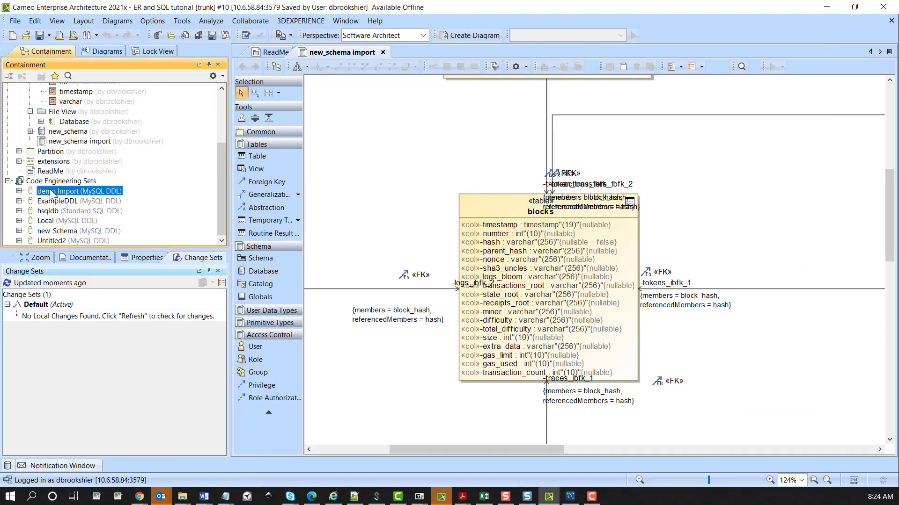
{"action": "right_click", "coordinate": [52, 193]}
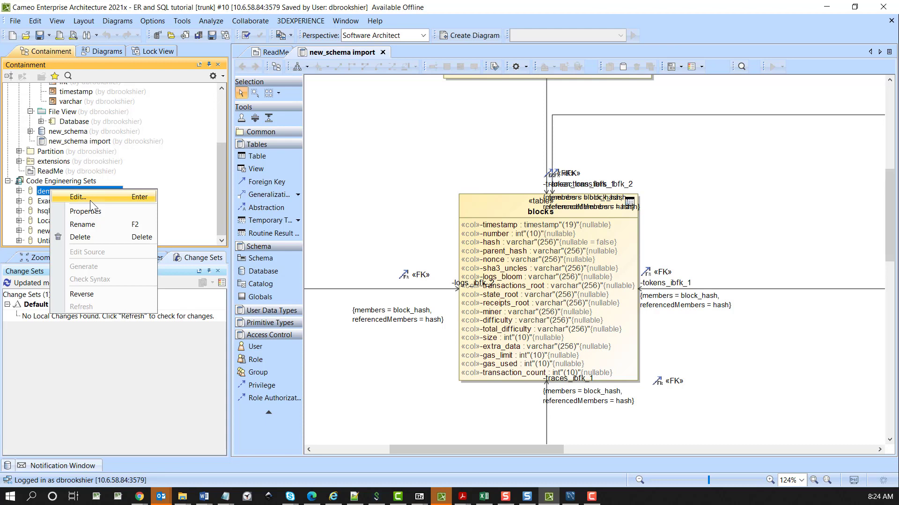
{"action": "left_click", "coordinate": [83, 294]}
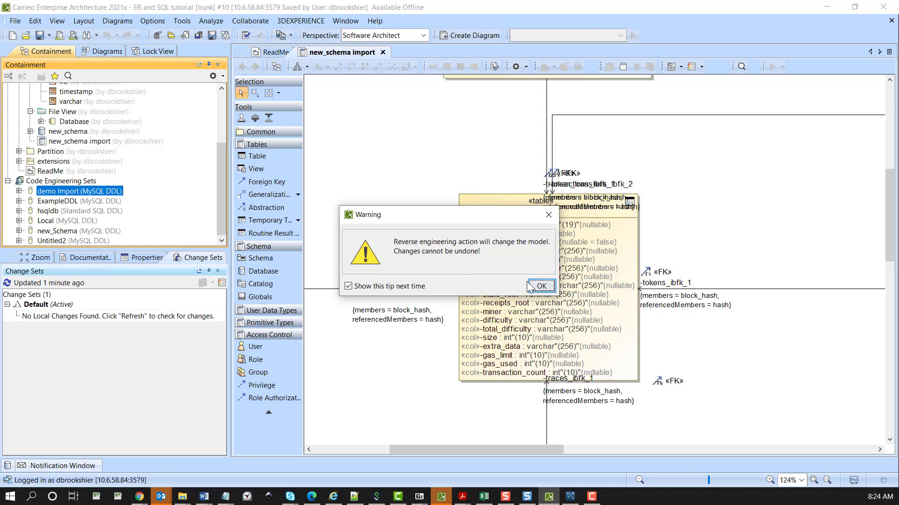
{"action": "left_click", "coordinate": [540, 286]}
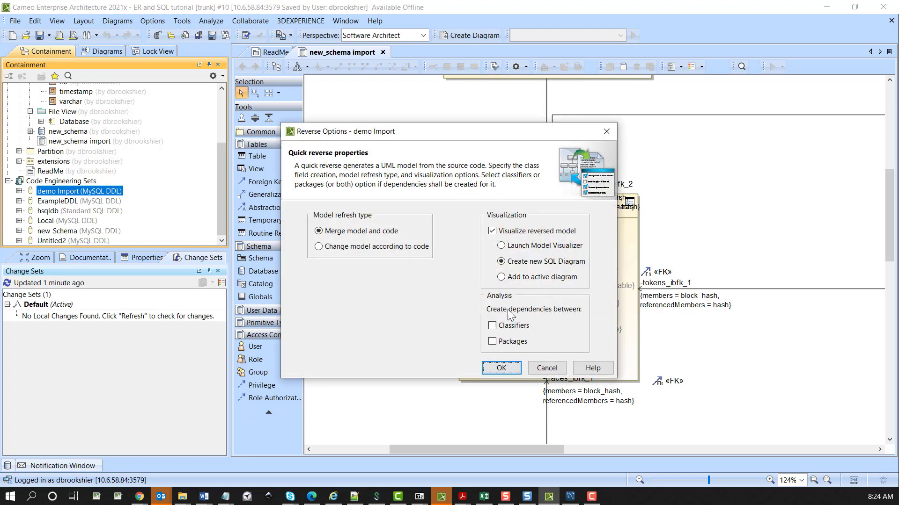
{"action": "left_click", "coordinate": [492, 231]}
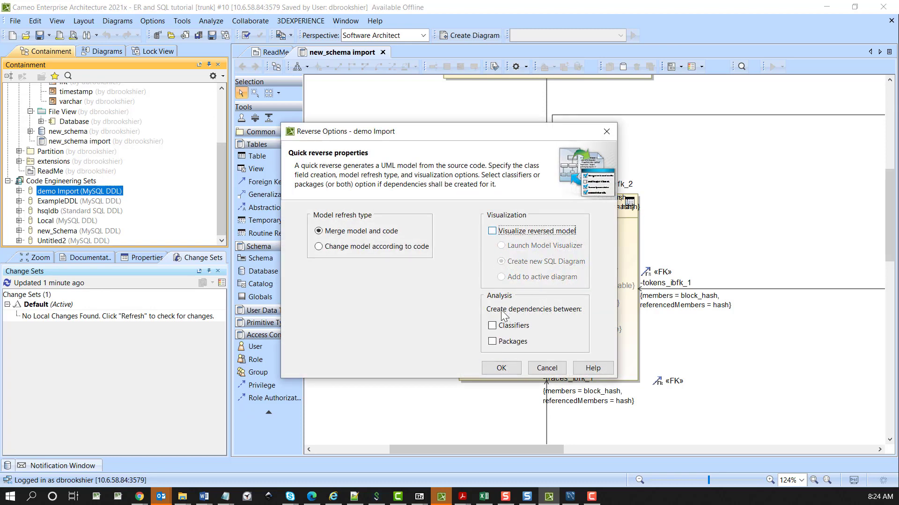
{"action": "left_click", "coordinate": [501, 372]}
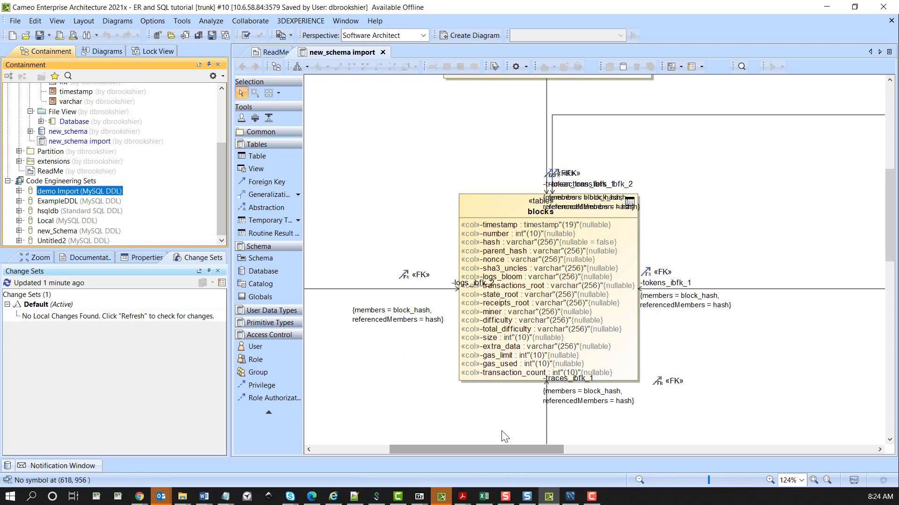
Place new_table from the new_schema database on the new_schema import diagram, above and to the right of the blocks table
{"action": "scroll", "coordinate": [220, 187], "scroll_direction": "up", "scroll_amount": 1}
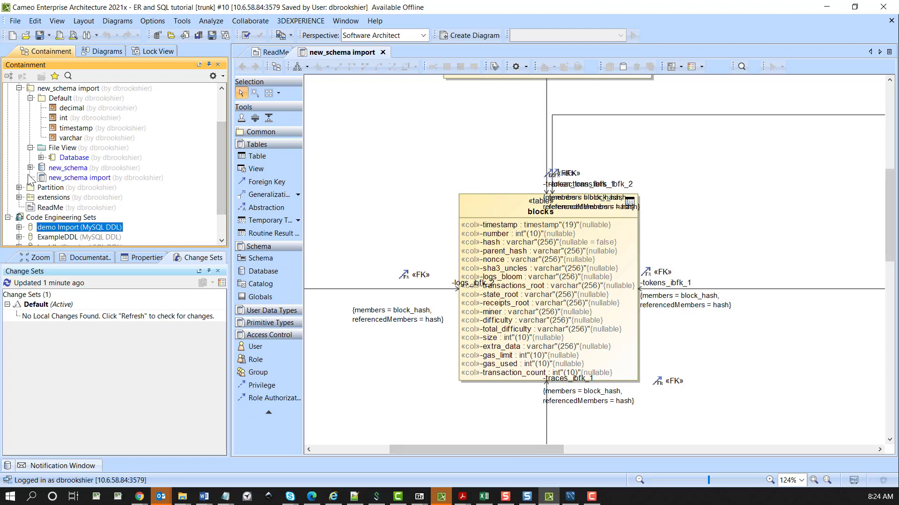
{"action": "left_click", "coordinate": [30, 167]}
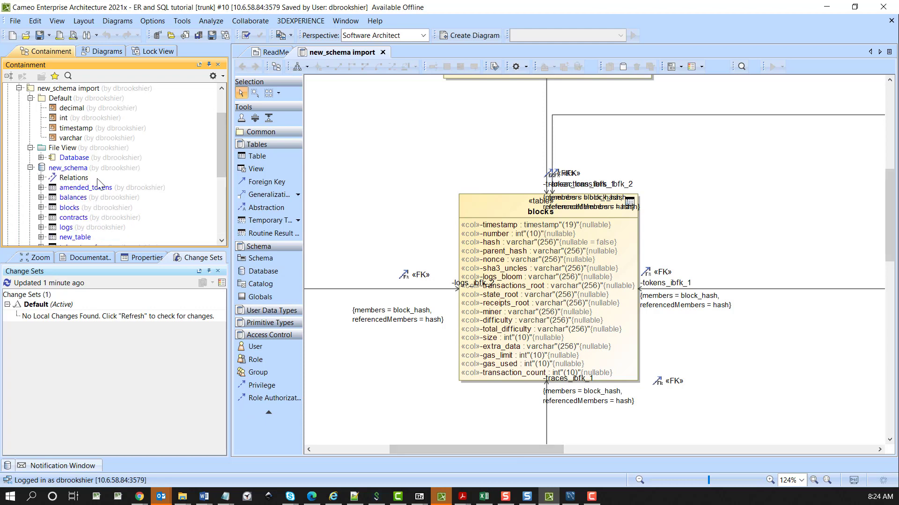
{"action": "scroll", "coordinate": [99, 183], "scroll_direction": "down", "scroll_amount": 1}
{"action": "scroll", "coordinate": [99, 184], "scroll_direction": "down", "scroll_amount": 1}
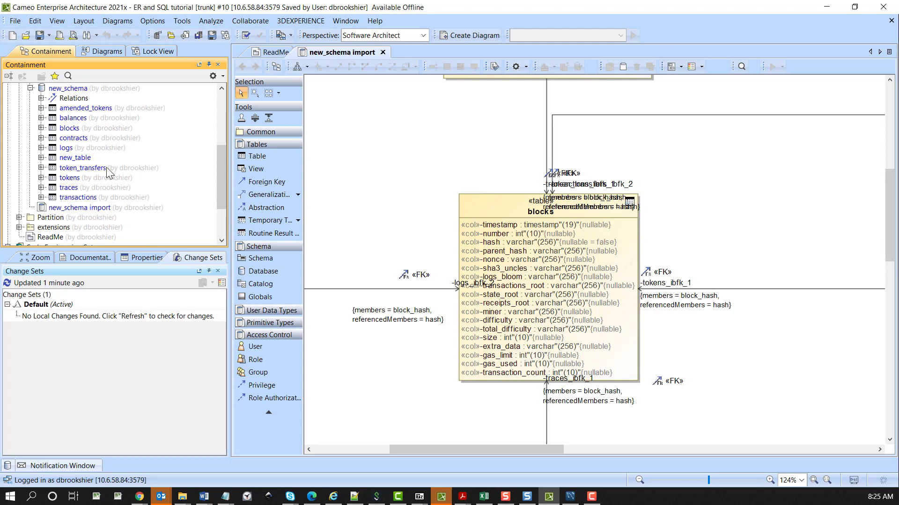
{"action": "left_click", "coordinate": [69, 158]}
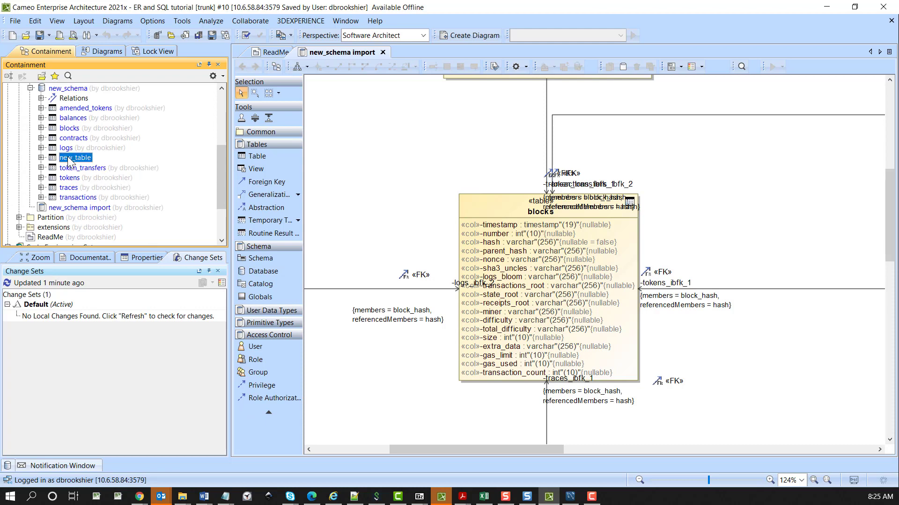
{"action": "left_click_drag", "start_coordinate": [69, 159], "coordinate": [748, 145]}
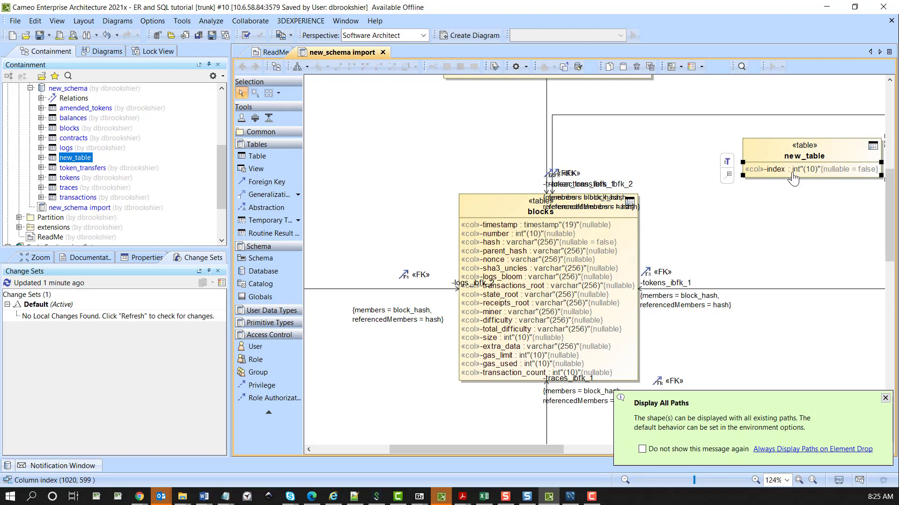
{"action": "left_click", "coordinate": [774, 226]}
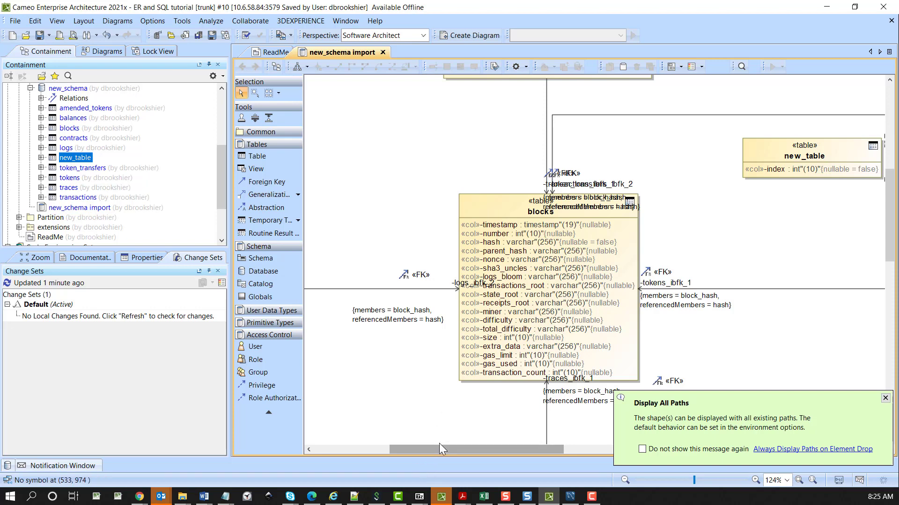
Inspect the new_column entry in the traces table on the new_schema import diagram
{"action": "scroll", "coordinate": [439, 443], "scroll_direction": "down", "scroll_amount": 3}
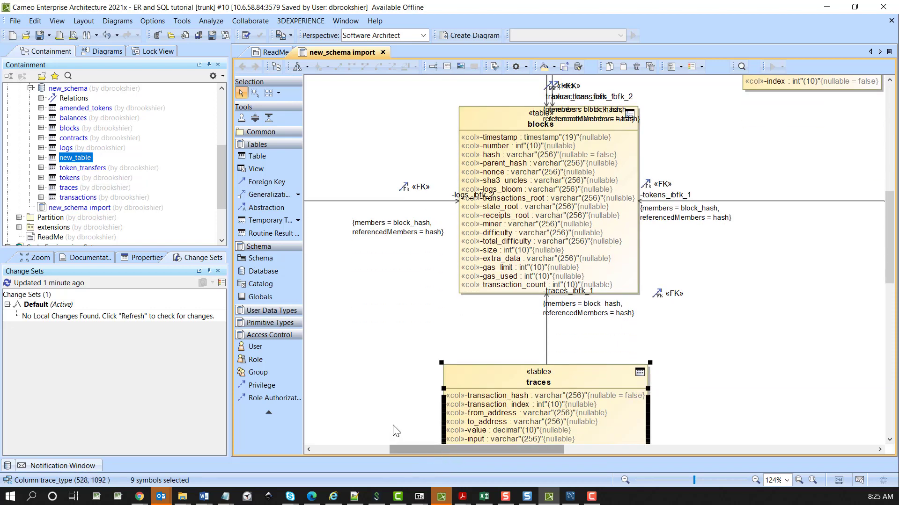
{"action": "scroll", "coordinate": [451, 440], "scroll_direction": "down", "scroll_amount": 5}
{"action": "left_click", "coordinate": [476, 428]}
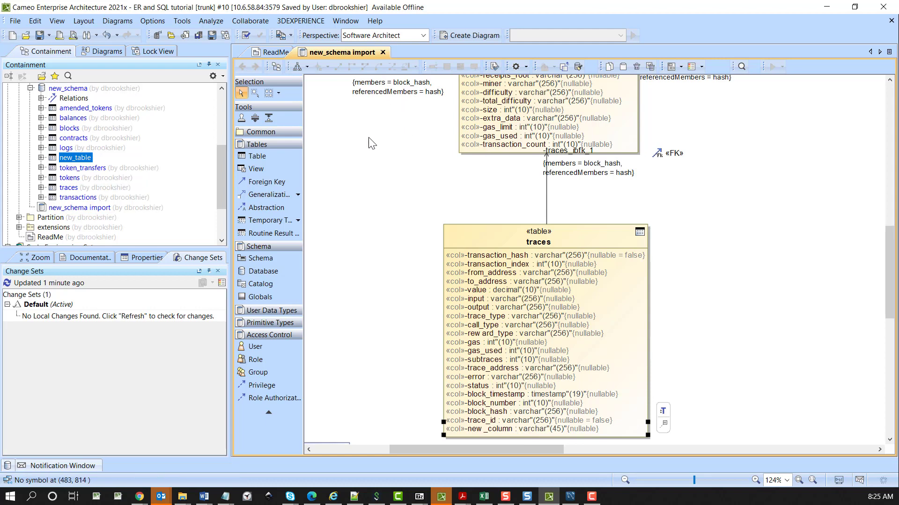
{"action": "left_click", "coordinate": [330, 167]}
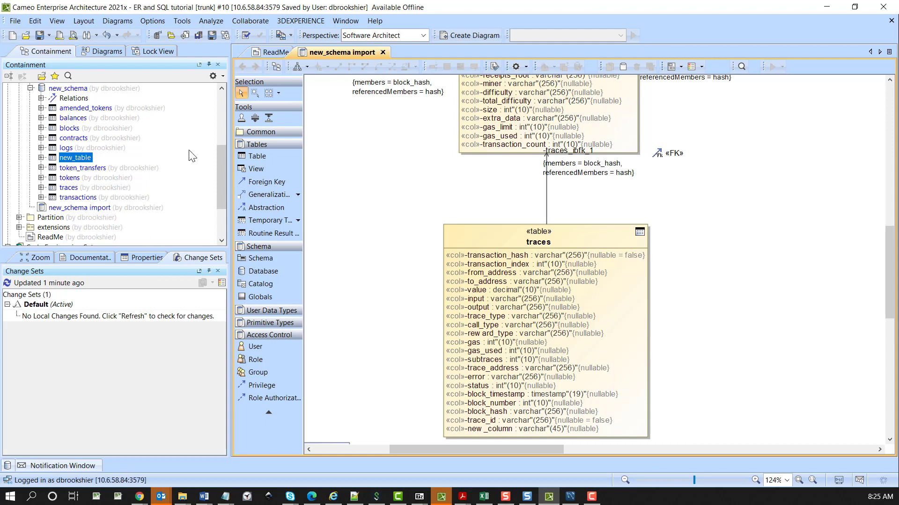
Open the content history of the new_schema database and show the changes between version #10 and Current
{"action": "left_click_drag", "start_coordinate": [222, 169], "coordinate": [239, 143]}
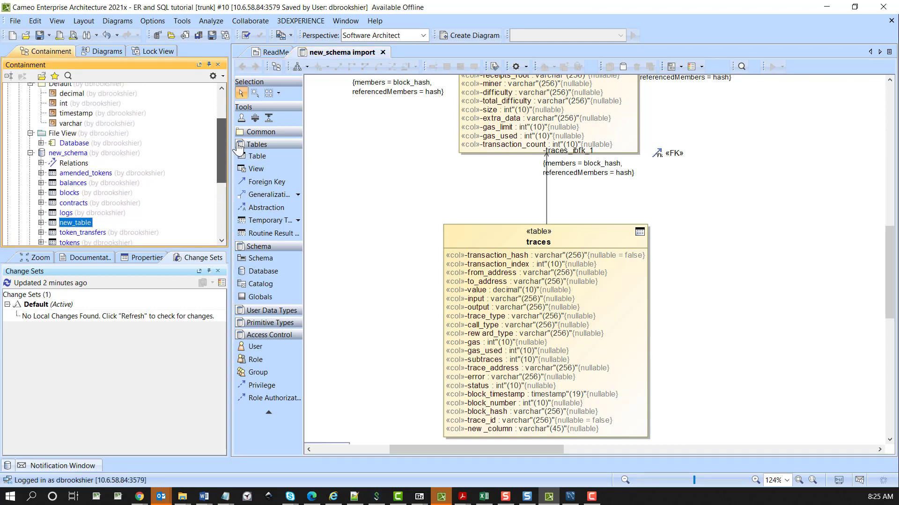
{"action": "left_click_drag", "start_coordinate": [239, 149], "coordinate": [257, 117]}
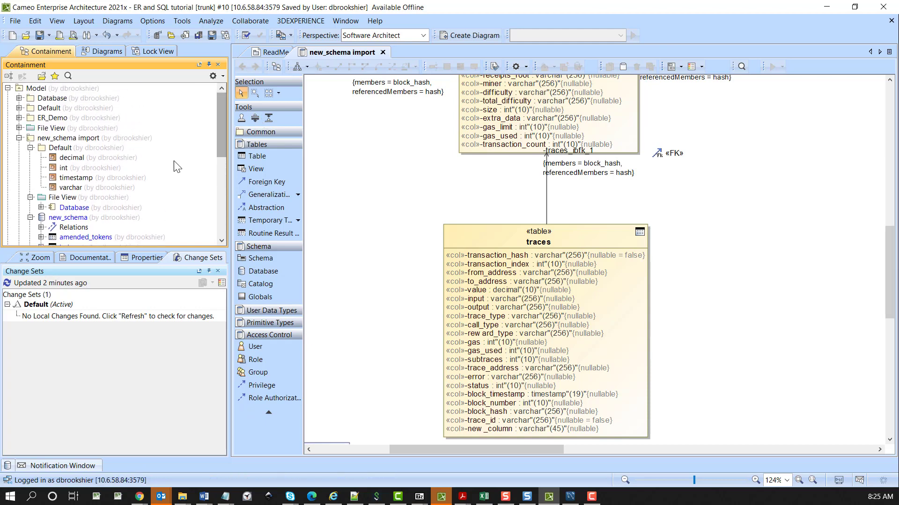
{"action": "scroll", "coordinate": [75, 204], "scroll_direction": "down", "scroll_amount": 2}
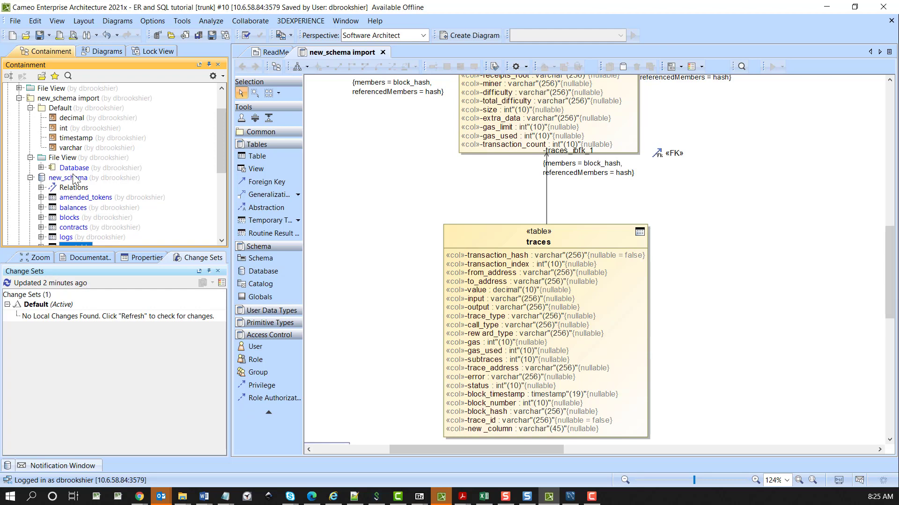
{"action": "left_click", "coordinate": [74, 178]}
{"action": "right_click", "coordinate": [74, 178]}
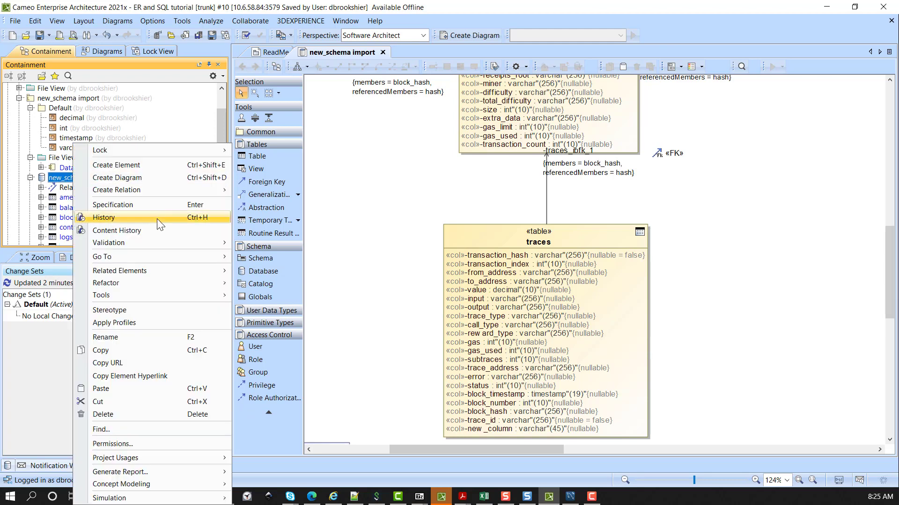
{"action": "left_click", "coordinate": [156, 231]}
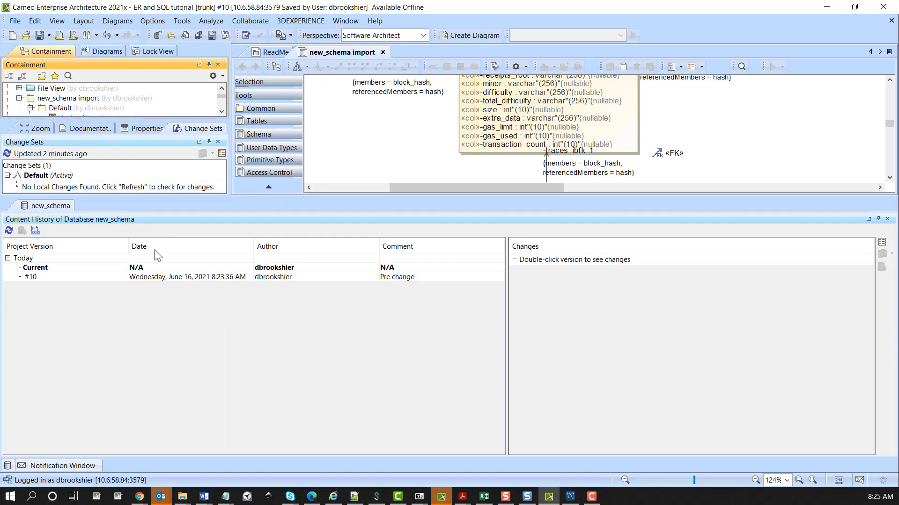
{"action": "double_click", "coordinate": [49, 271]}
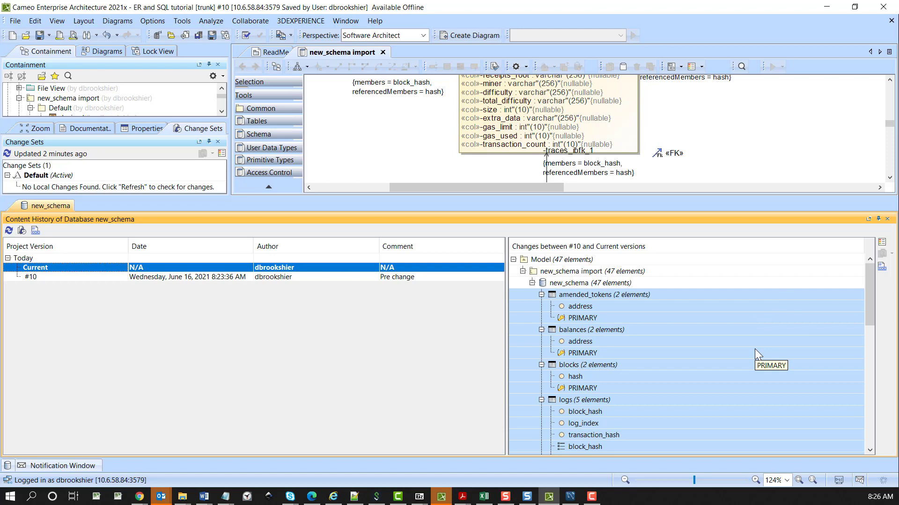
Review the listed changes to the schema's tables, including new_table and the new_column entry under traces
{"action": "scroll", "coordinate": [755, 349], "scroll_direction": "down", "scroll_amount": 4}
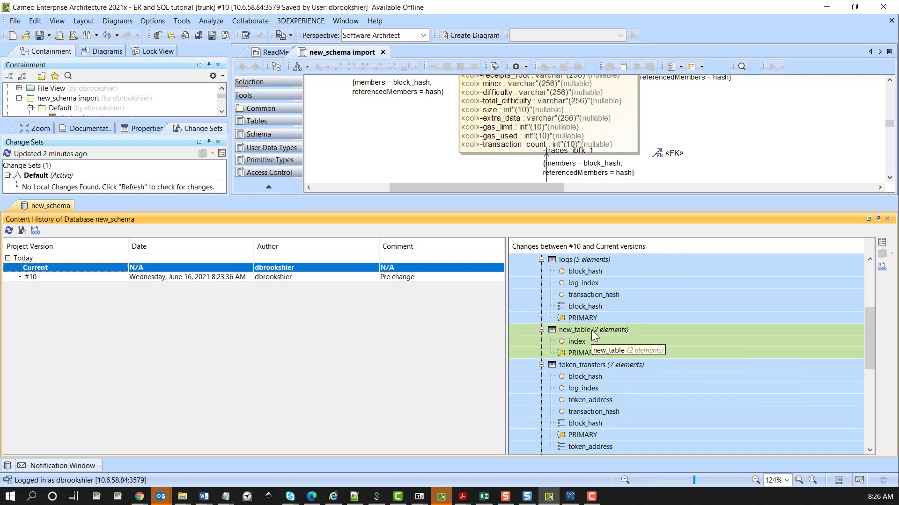
{"action": "scroll", "coordinate": [607, 350], "scroll_direction": "down", "scroll_amount": 3}
{"action": "scroll", "coordinate": [608, 350], "scroll_direction": "down", "scroll_amount": 2}
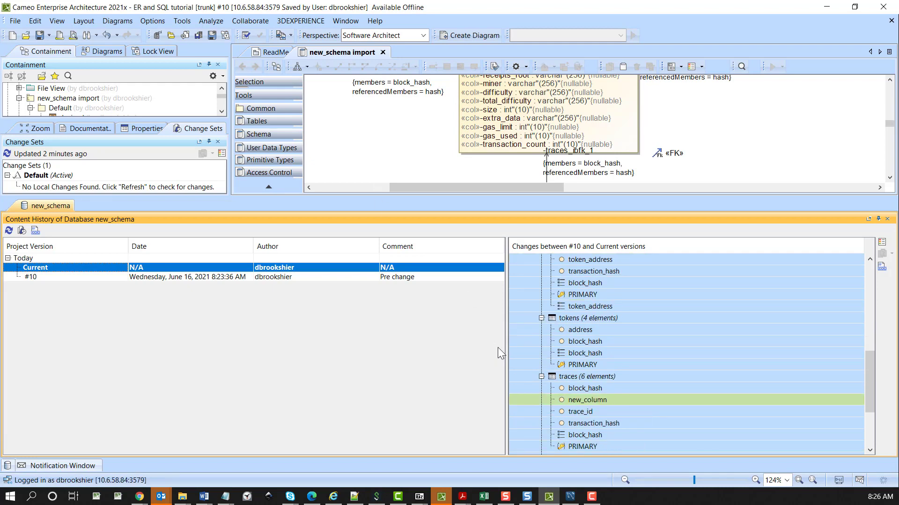
{"action": "scroll", "coordinate": [653, 349], "scroll_direction": "up", "scroll_amount": 10}
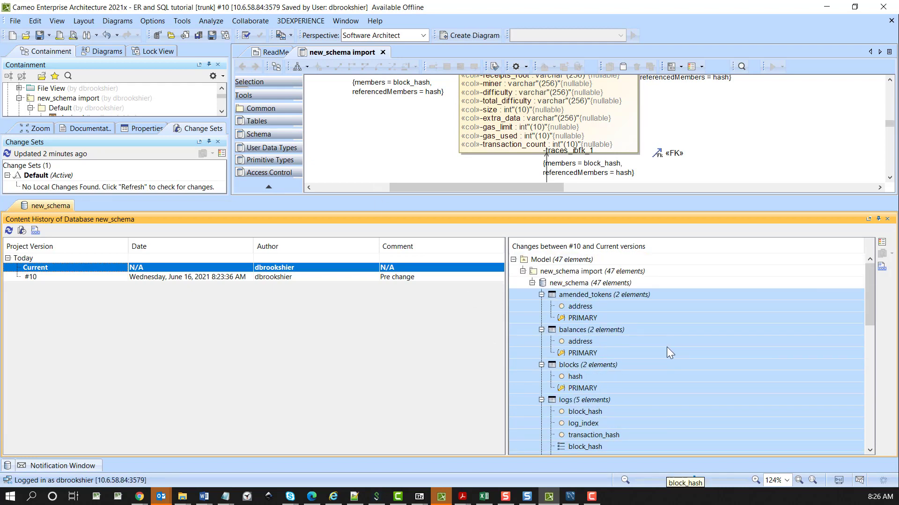
Compare project version #10 with the current version and expand the differences down to the tables of the new_schema database
{"action": "left_click", "coordinate": [571, 259]}
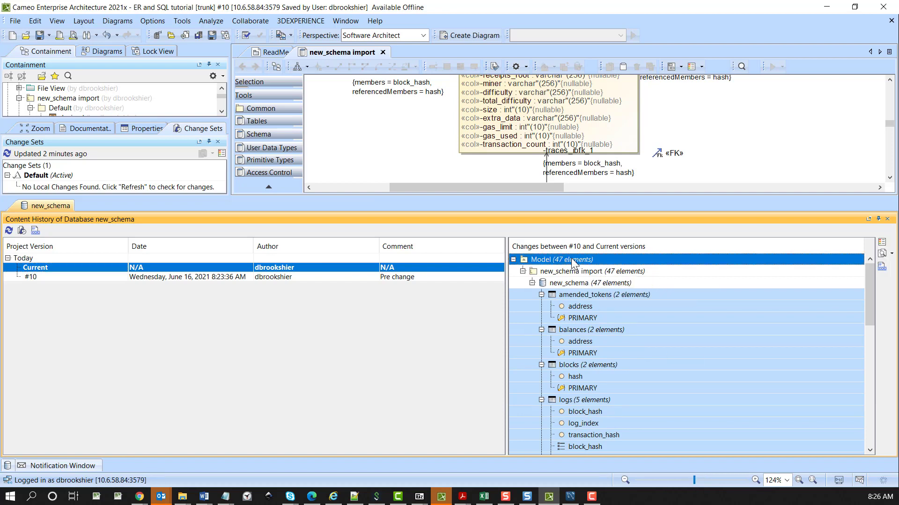
{"action": "right_click", "coordinate": [571, 260]}
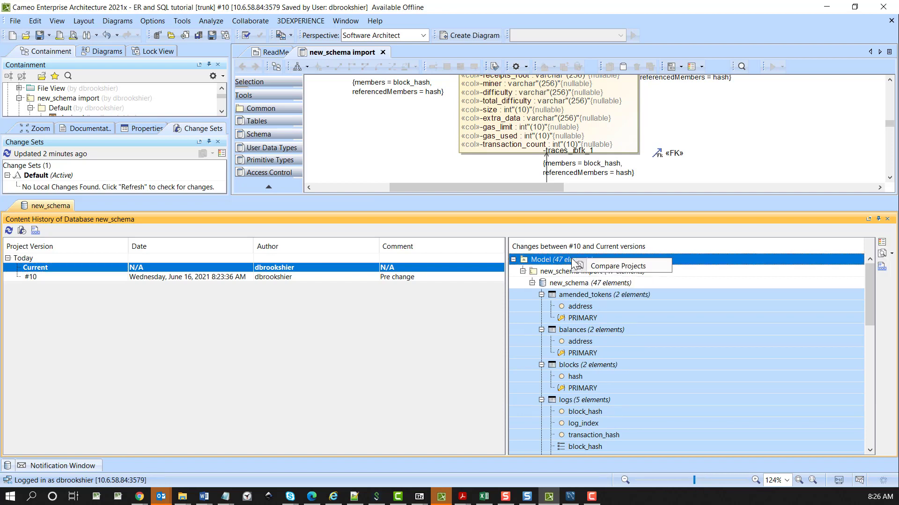
{"action": "left_click", "coordinate": [601, 267]}
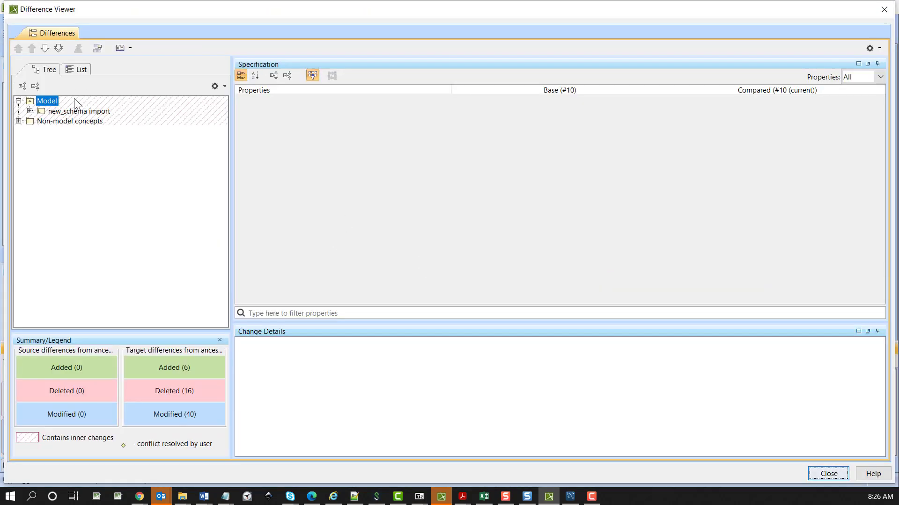
{"action": "left_click", "coordinate": [30, 111]}
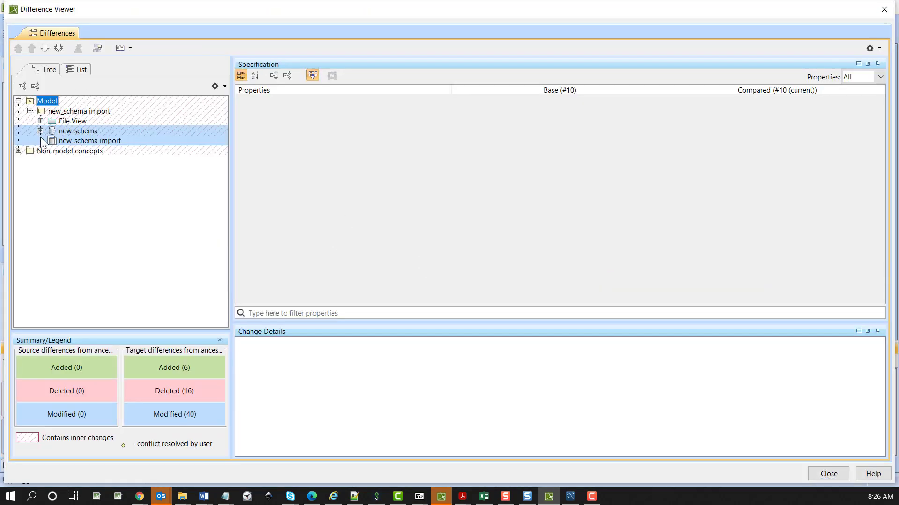
{"action": "left_click", "coordinate": [41, 131]}
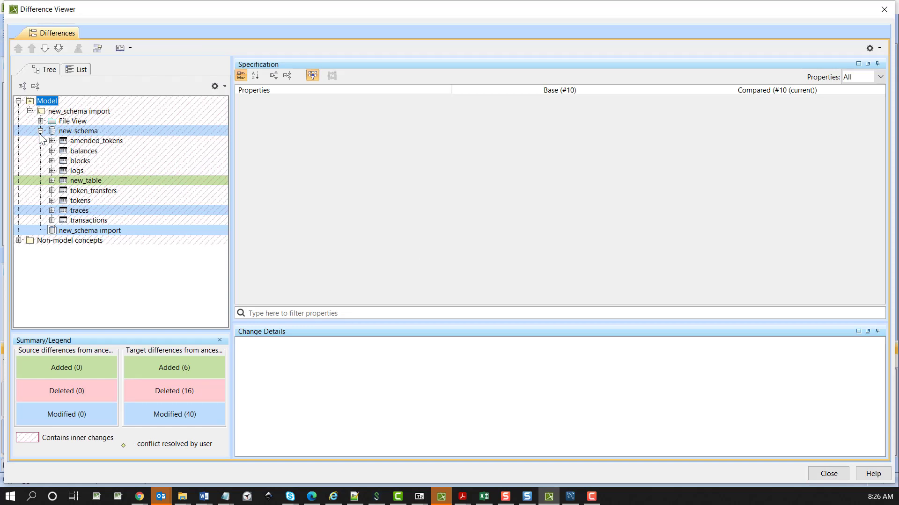
Inspect the change details of new_table and of new_column in the traces table, and close the comparison
{"action": "left_click", "coordinate": [89, 180]}
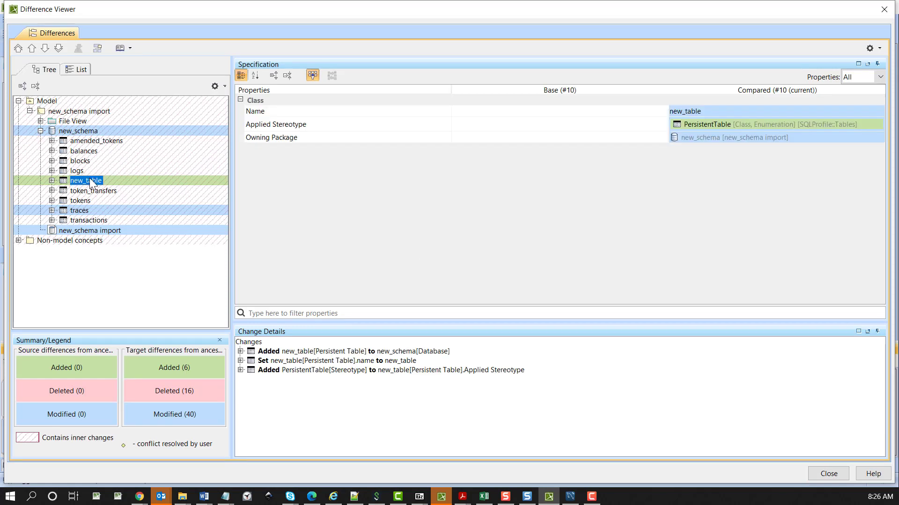
{"action": "left_click", "coordinate": [63, 211]}
{"action": "left_click", "coordinate": [52, 211]}
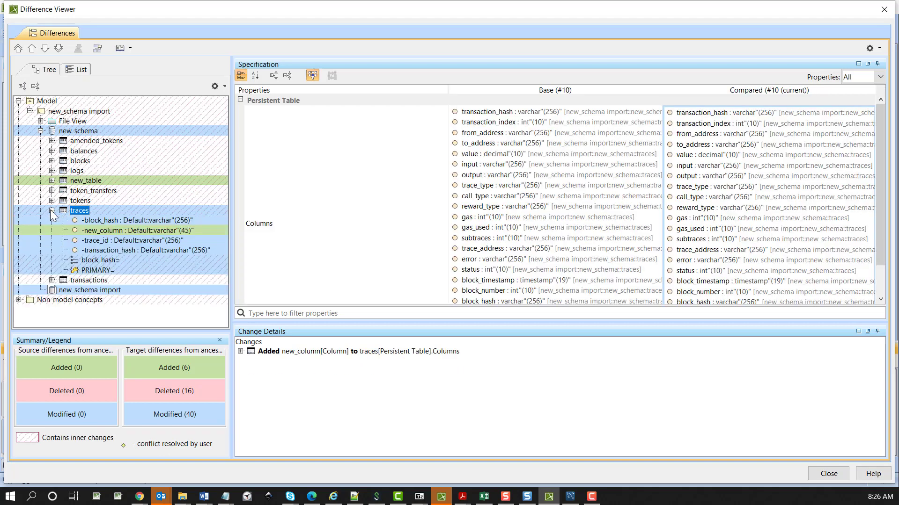
{"action": "left_click", "coordinate": [100, 228]}
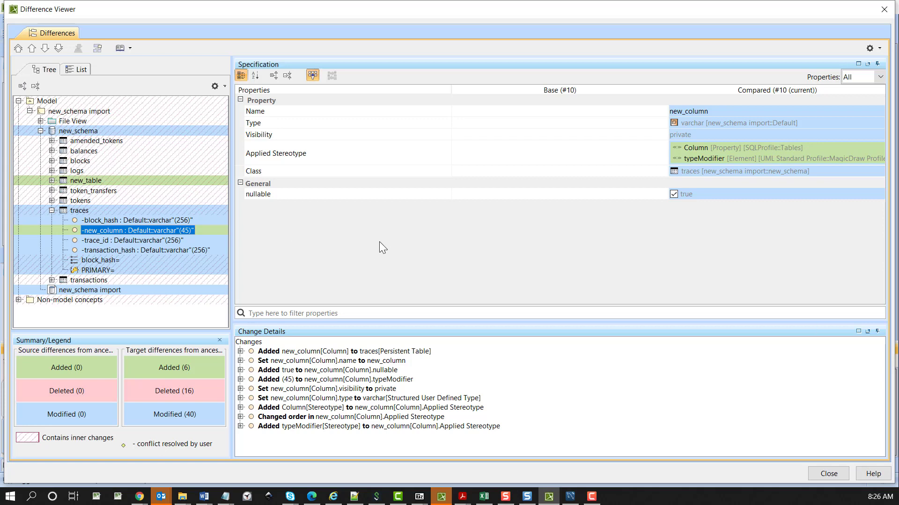
{"action": "left_click", "coordinate": [883, 11]}
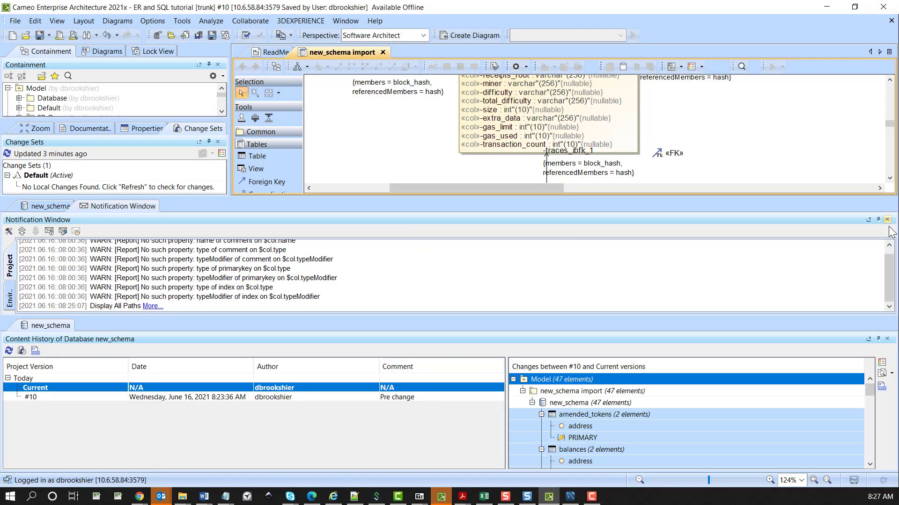
Close both new_schema content history views and the notification window
{"action": "left_click", "coordinate": [887, 339]}
{"action": "left_click", "coordinate": [887, 311]}
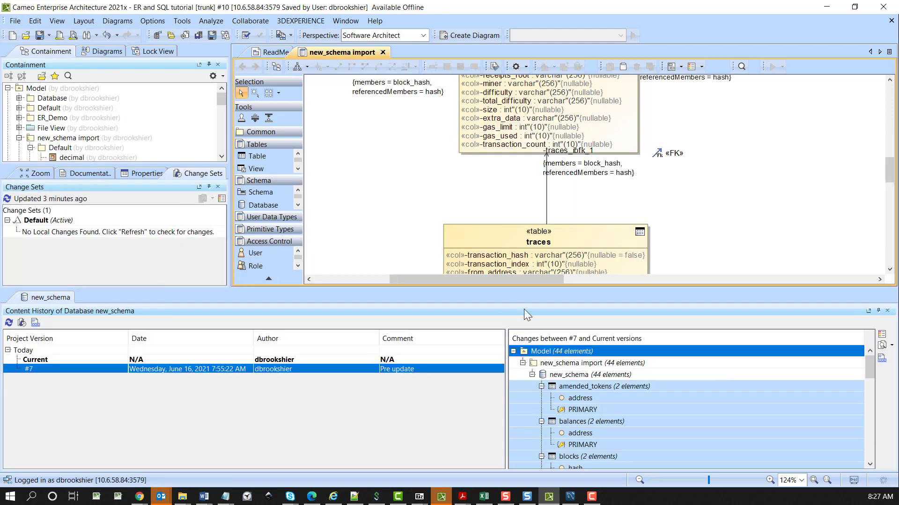
{"action": "left_click", "coordinate": [887, 311]}
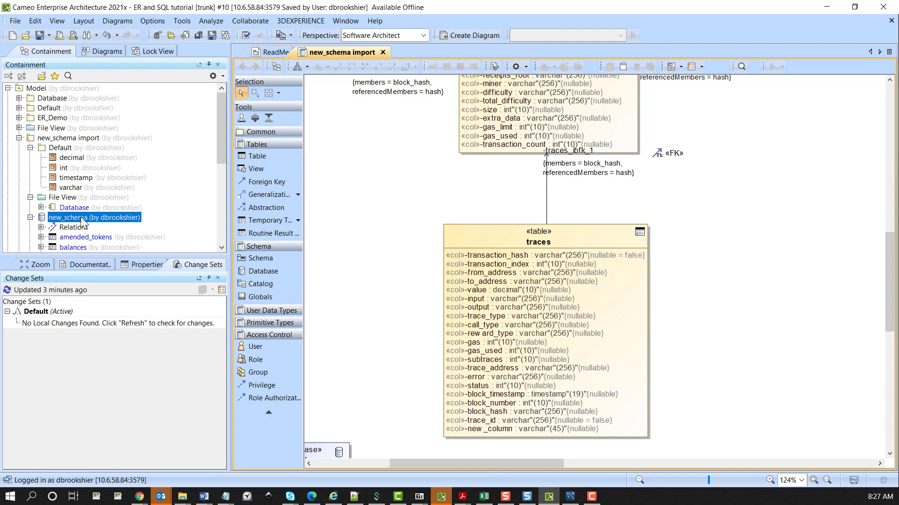
{"action": "right_click", "coordinate": [85, 219]}
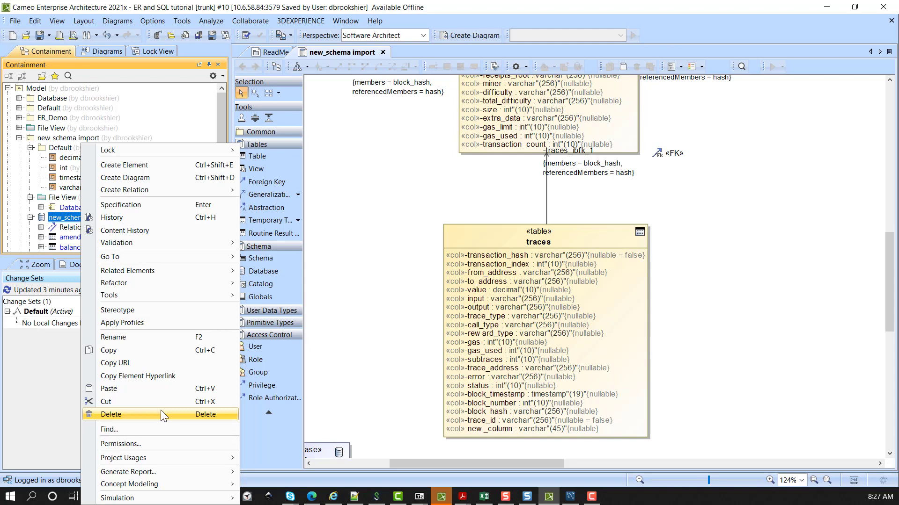
{"action": "mouse_move", "coordinate": [191, 291]}
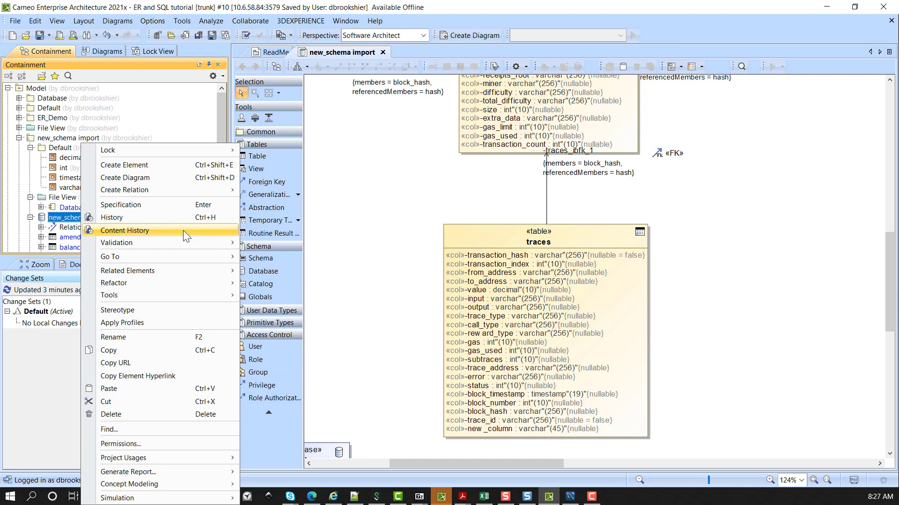
{"action": "left_click", "coordinate": [403, 244]}
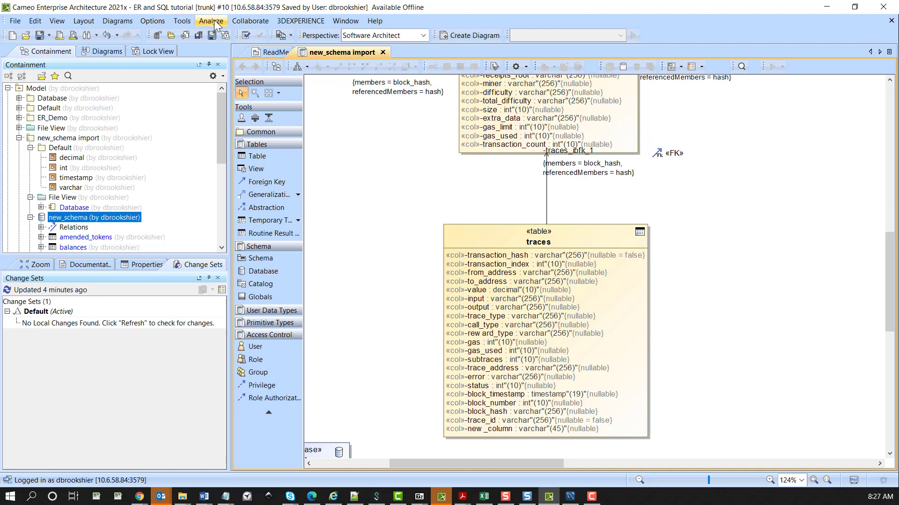
{"action": "left_click", "coordinate": [182, 21]}
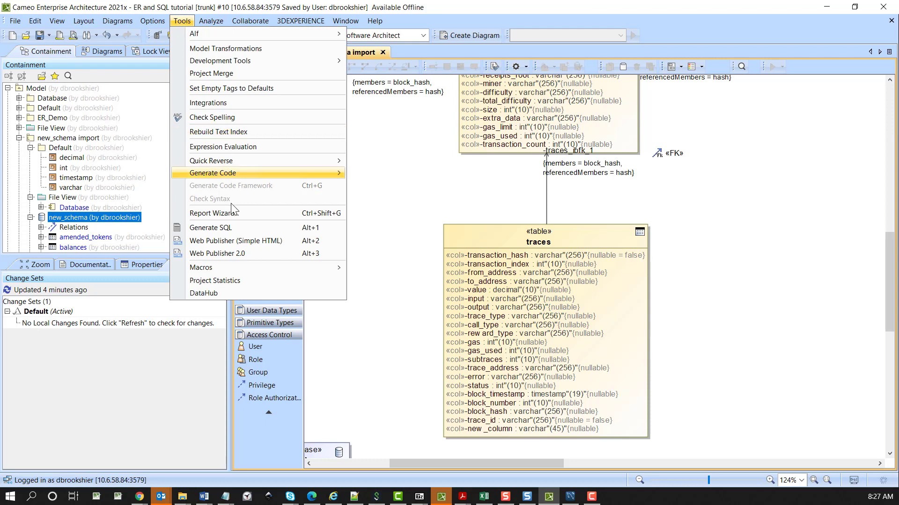
{"action": "left_click", "coordinate": [233, 226]}
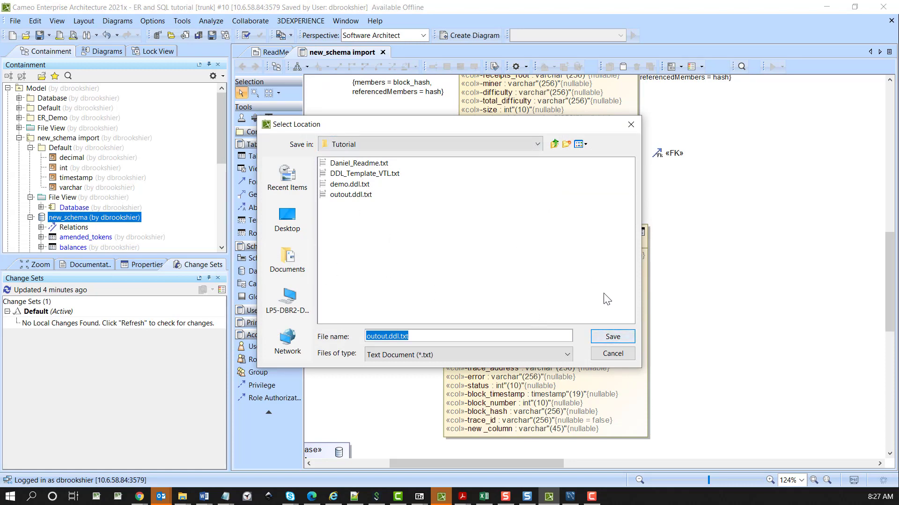
{"action": "left_click", "coordinate": [613, 353]}
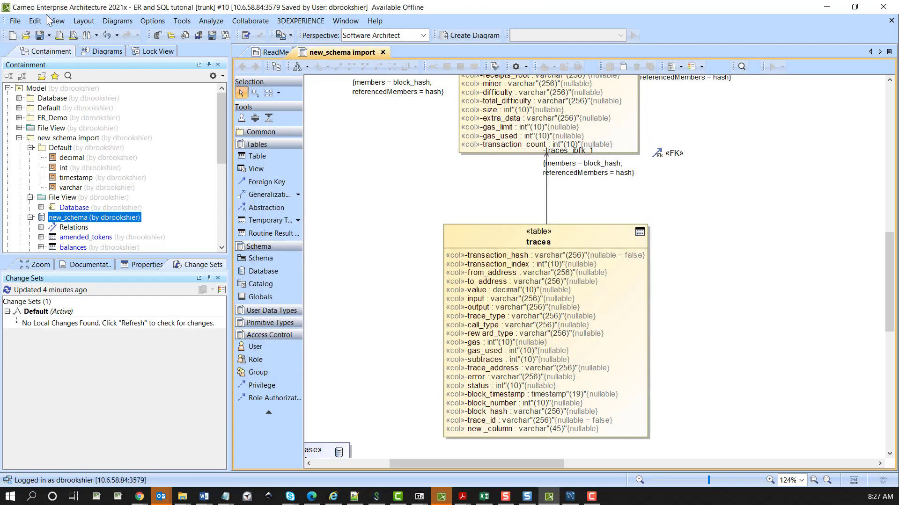
In the Report Wizard, open the Generate SQL template, review its DDL generation code from start to end, and close the file
{"action": "left_click", "coordinate": [182, 21]}
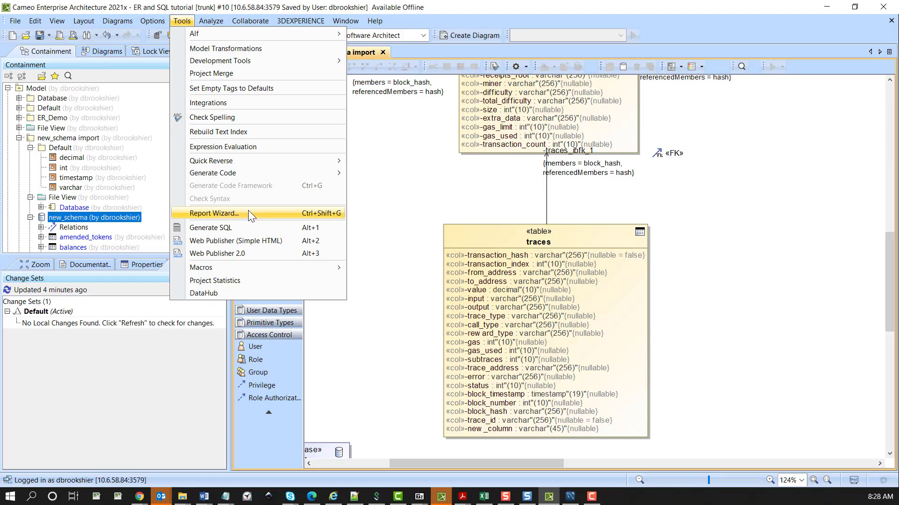
{"action": "left_click", "coordinate": [249, 213]}
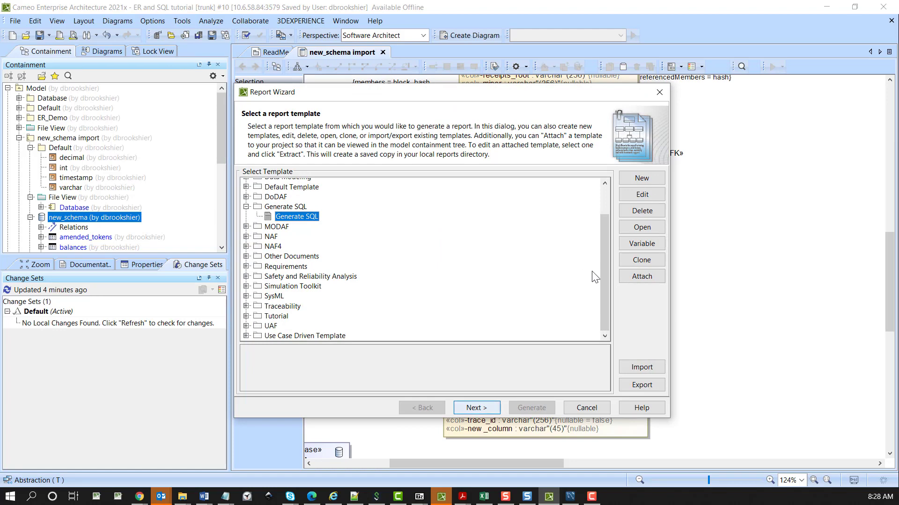
{"action": "left_click", "coordinate": [642, 228]}
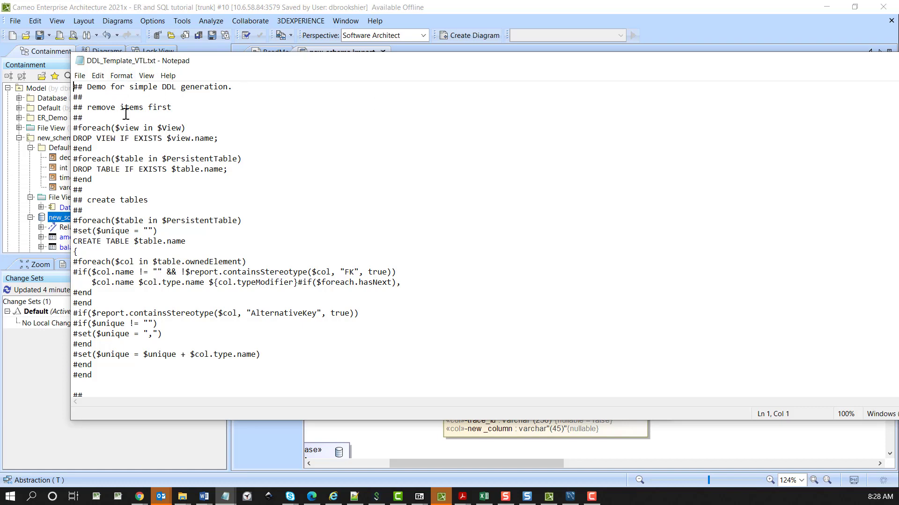
{"action": "scroll", "coordinate": [131, 142], "scroll_direction": "down", "scroll_amount": 5}
{"action": "scroll", "coordinate": [132, 141], "scroll_direction": "down", "scroll_amount": 9}
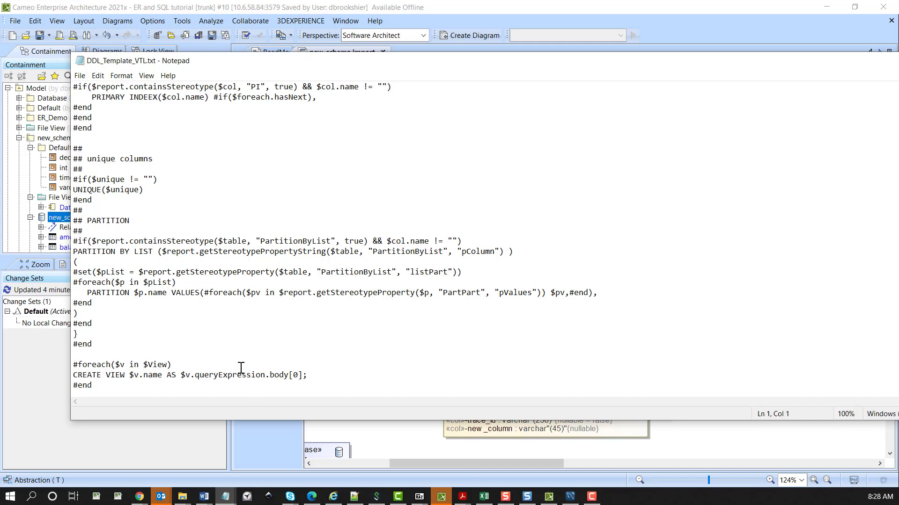
{"action": "scroll", "coordinate": [175, 331], "scroll_direction": "up", "scroll_amount": 15}
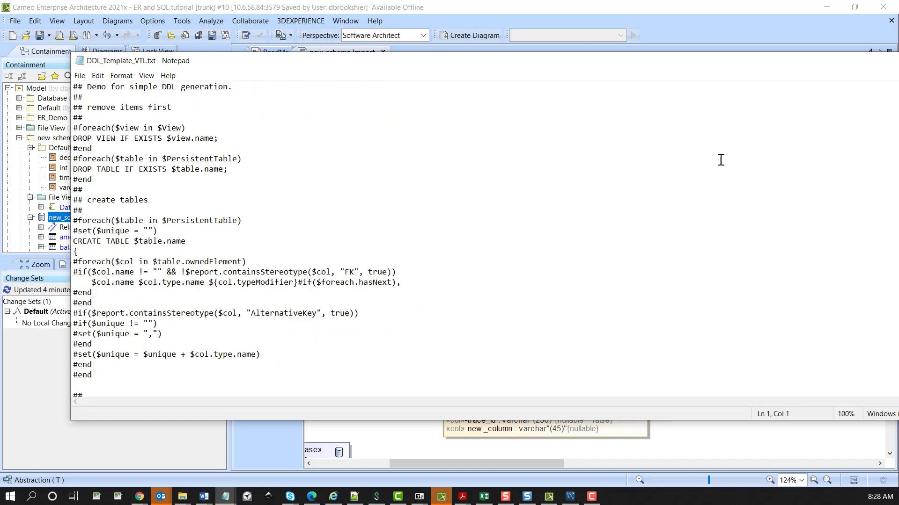
{"action": "left_click_drag", "start_coordinate": [694, 74], "coordinate": [580, 100]}
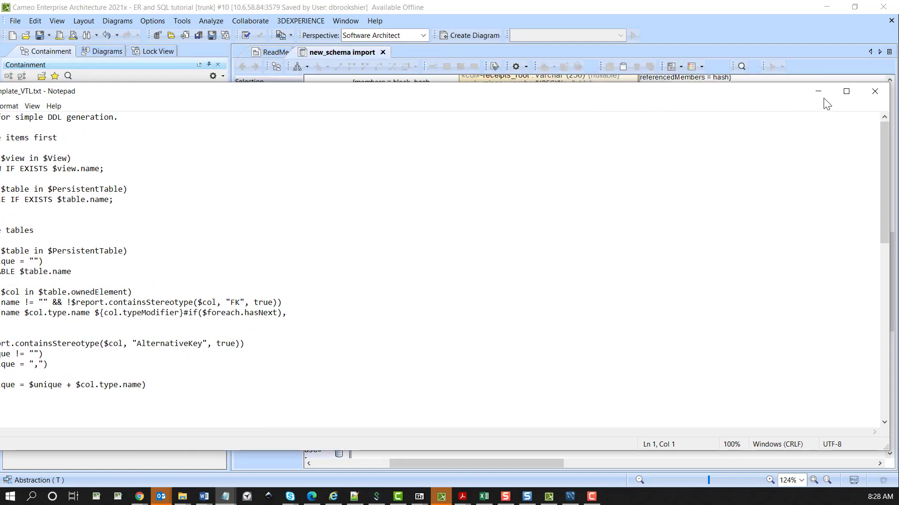
{"action": "left_click", "coordinate": [874, 88]}
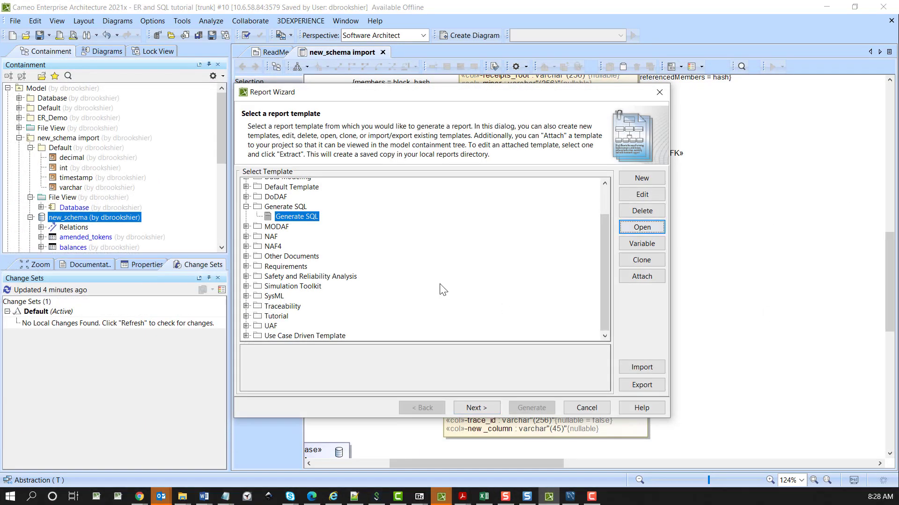
Generate the SQL report with the Default report data and the new_schema import package as scope, replacing the existing outout.ddl.txt
{"action": "left_click", "coordinate": [478, 411]}
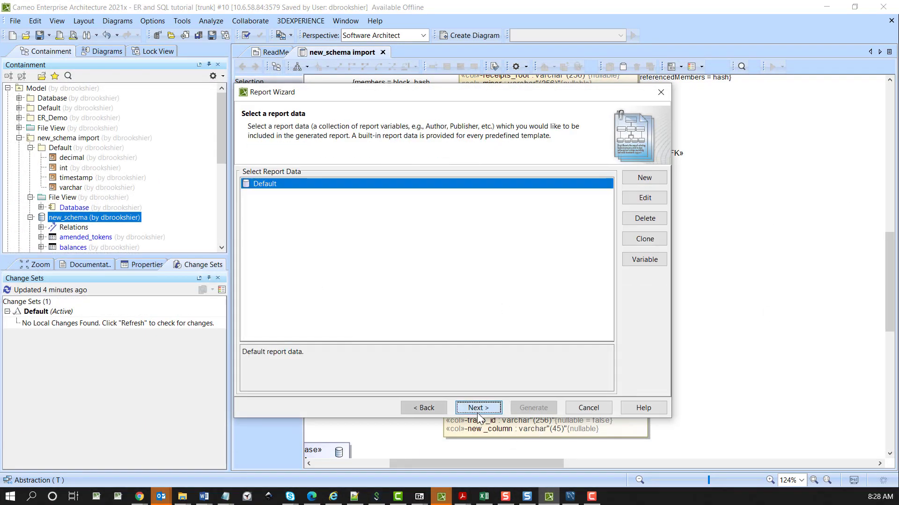
{"action": "left_click", "coordinate": [478, 411]}
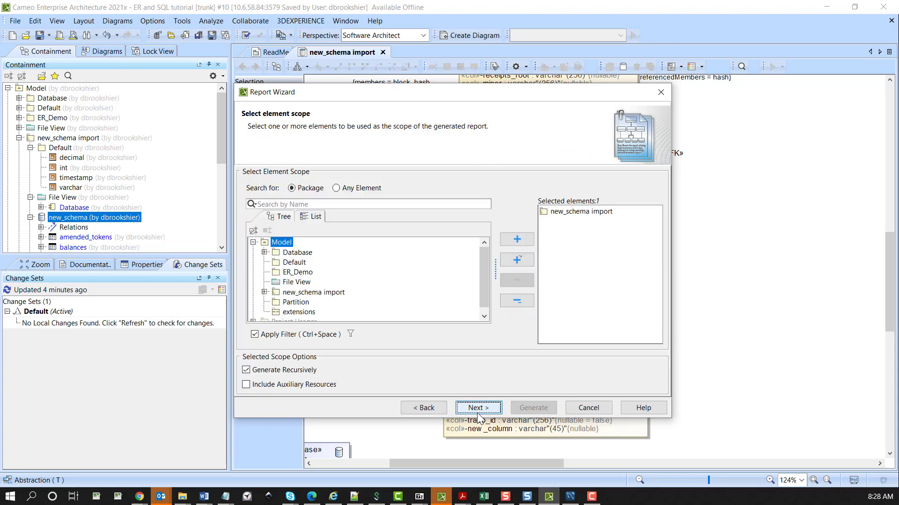
{"action": "left_click", "coordinate": [478, 410]}
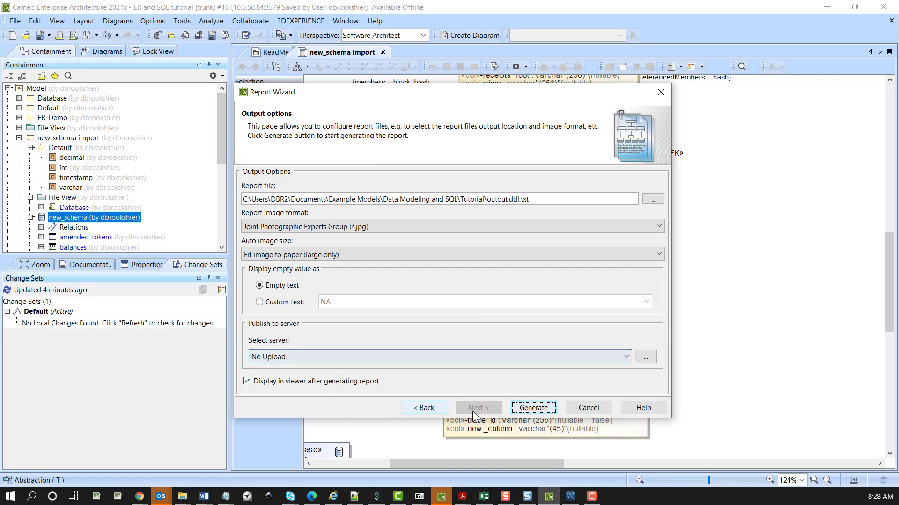
{"action": "left_click", "coordinate": [549, 405]}
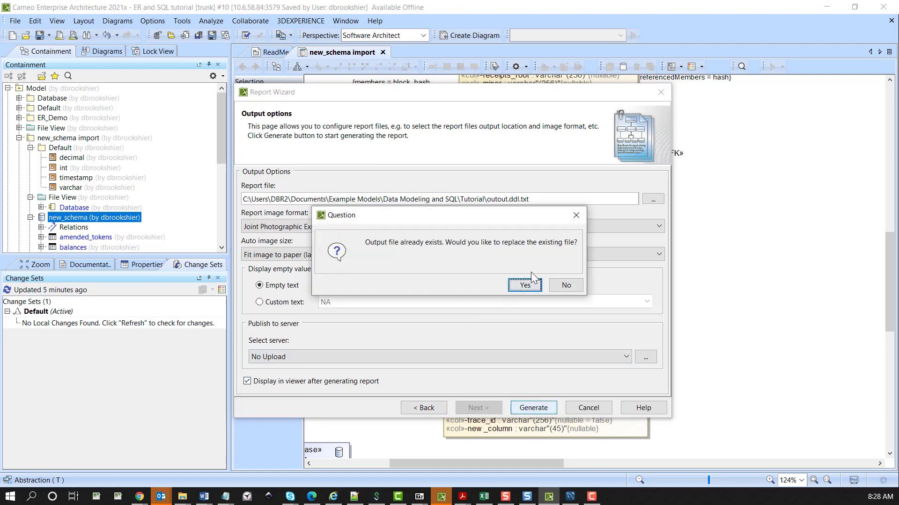
{"action": "left_click", "coordinate": [532, 285]}
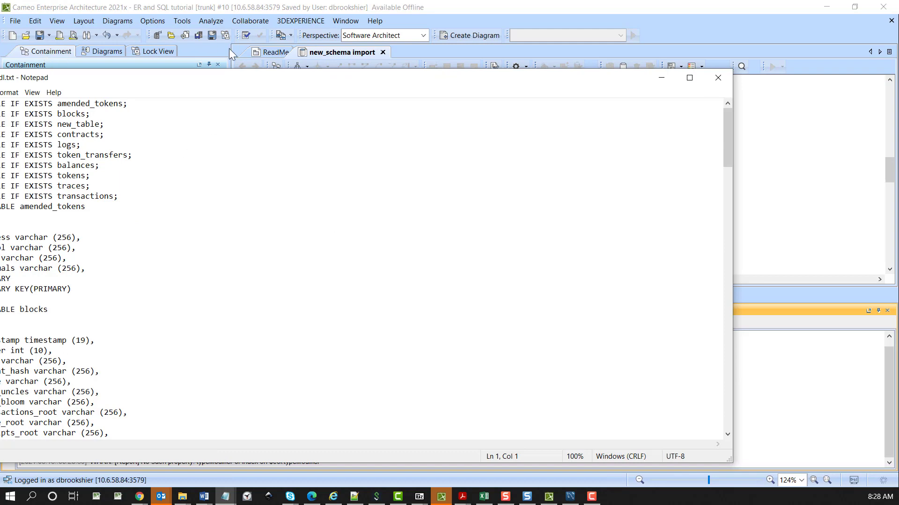
Review the DROP TABLE and CREATE TABLE statements in outout.ddl.txt, including new_table, new_column and the primary key line of traces
{"action": "left_click_drag", "start_coordinate": [122, 83], "coordinate": [215, 42]}
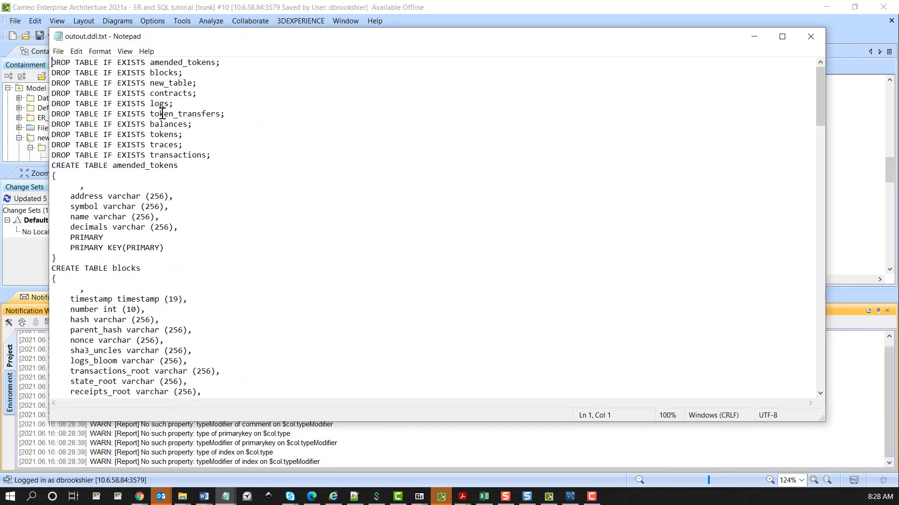
{"action": "scroll", "coordinate": [211, 206], "scroll_direction": "down", "scroll_amount": 9}
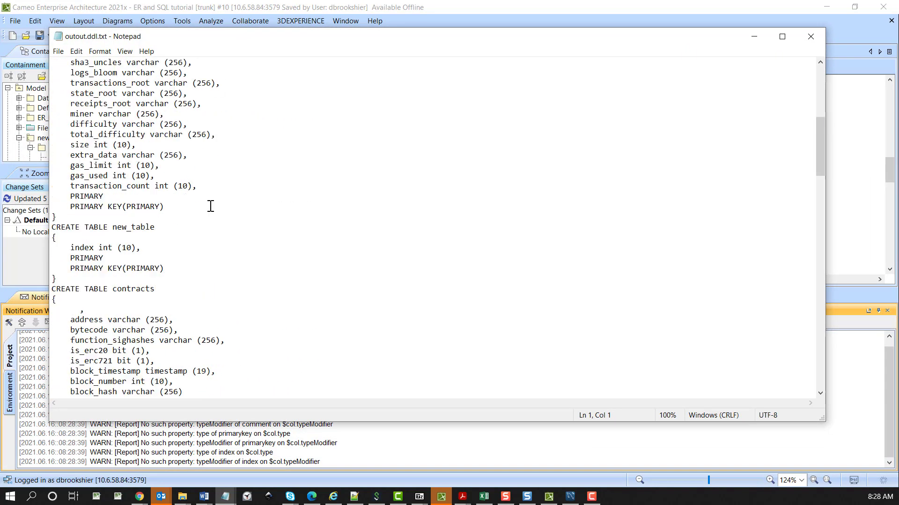
{"action": "scroll", "coordinate": [210, 207], "scroll_direction": "down", "scroll_amount": 14}
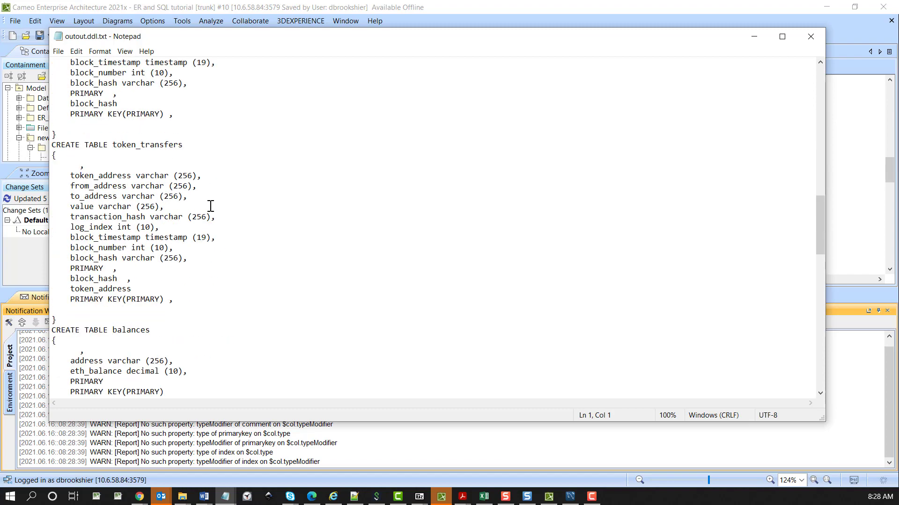
{"action": "scroll", "coordinate": [210, 207], "scroll_direction": "down", "scroll_amount": 8}
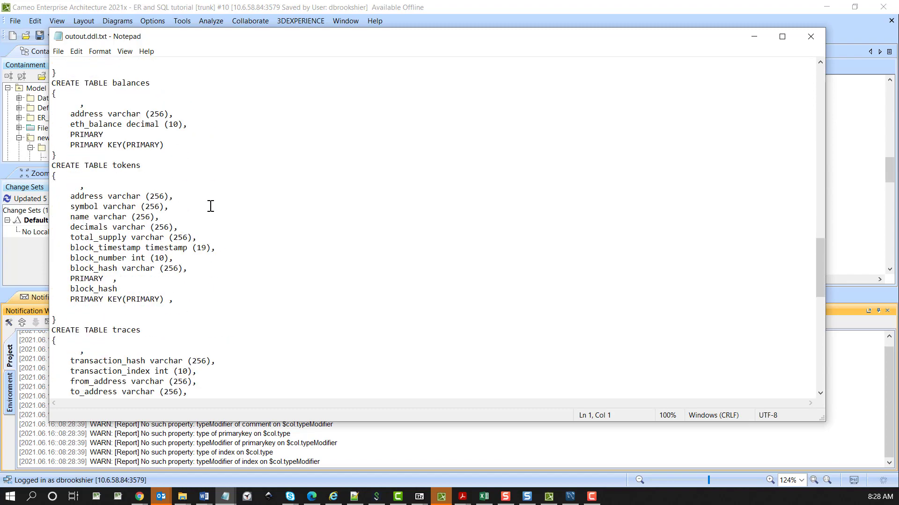
{"action": "scroll", "coordinate": [210, 207], "scroll_direction": "down", "scroll_amount": 12}
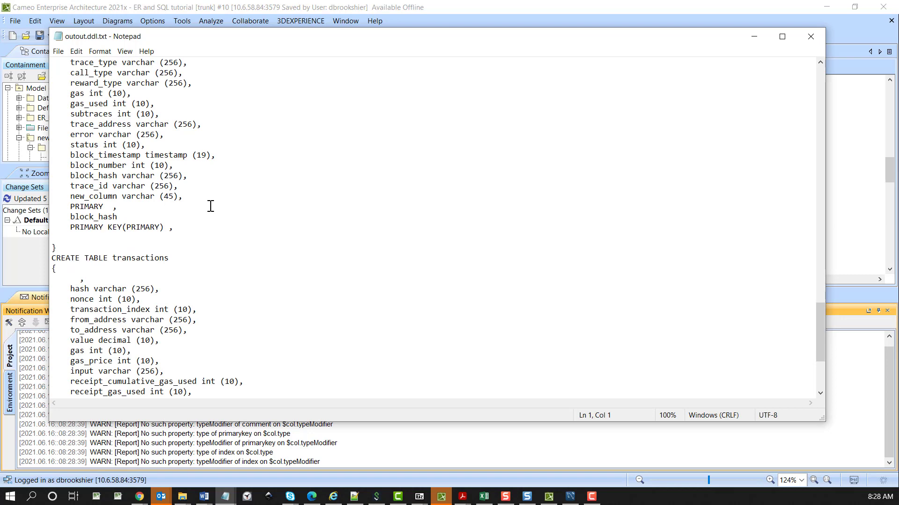
{"action": "left_click_drag", "start_coordinate": [65, 227], "coordinate": [178, 228]}
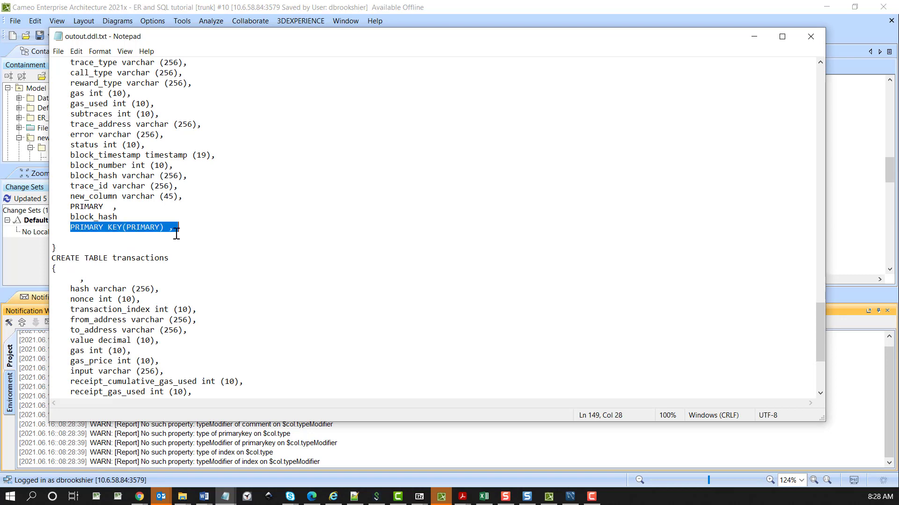
{"action": "scroll", "coordinate": [176, 233], "scroll_direction": "down", "scroll_amount": 5}
{"action": "scroll", "coordinate": [176, 233], "scroll_direction": "up", "scroll_amount": 20}
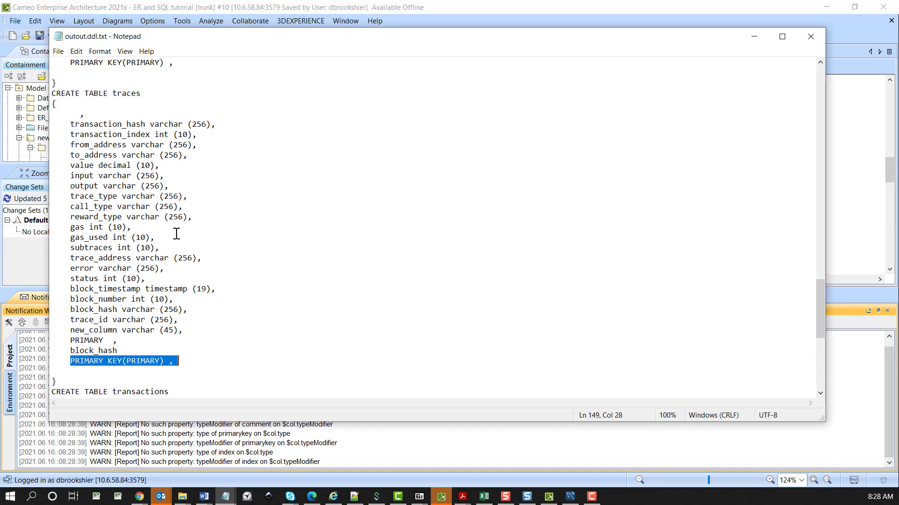
{"action": "scroll", "coordinate": [176, 233], "scroll_direction": "up", "scroll_amount": 12}
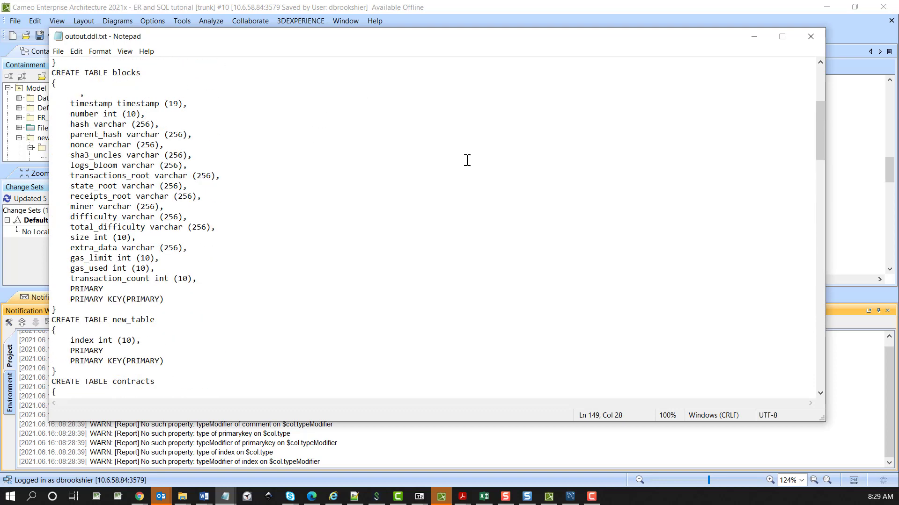
{"action": "scroll", "coordinate": [655, 177], "scroll_direction": "up", "scroll_amount": 6}
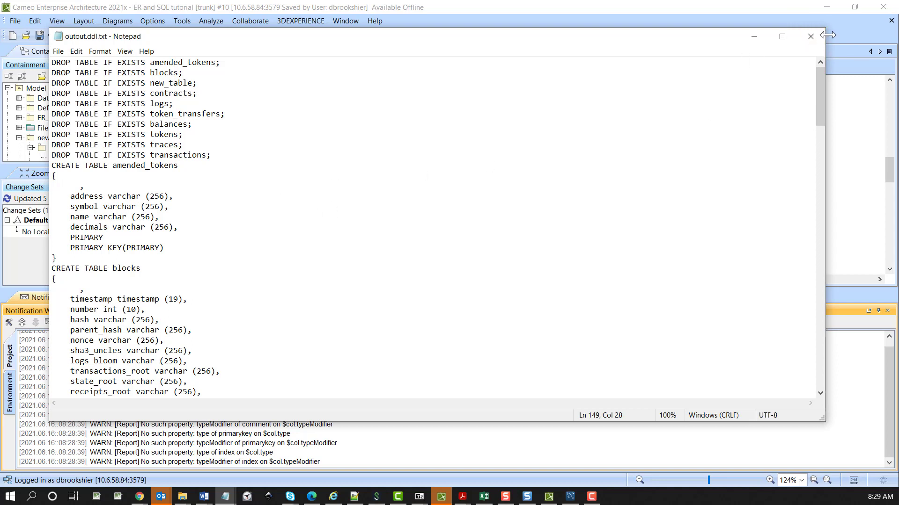
Close the generated DDL file and show the ReadMe package diagram
{"action": "left_click", "coordinate": [811, 37]}
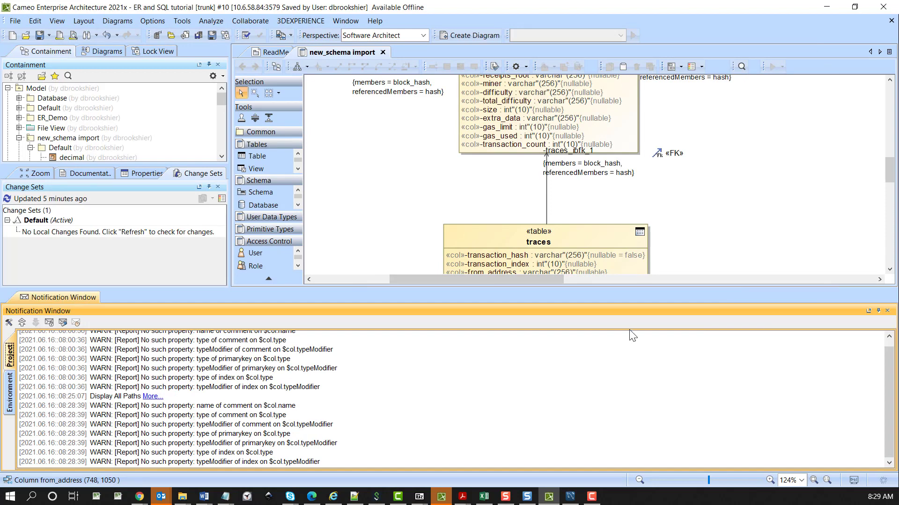
{"action": "left_click", "coordinate": [255, 53]}
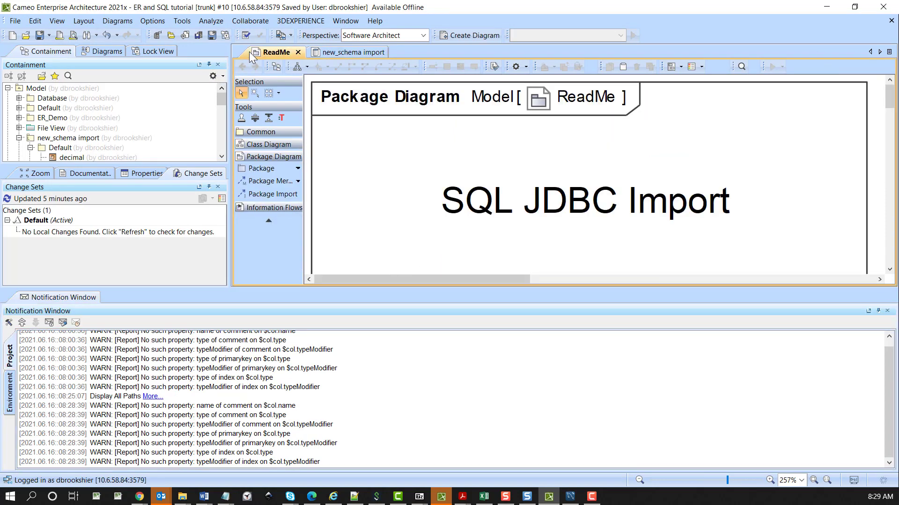